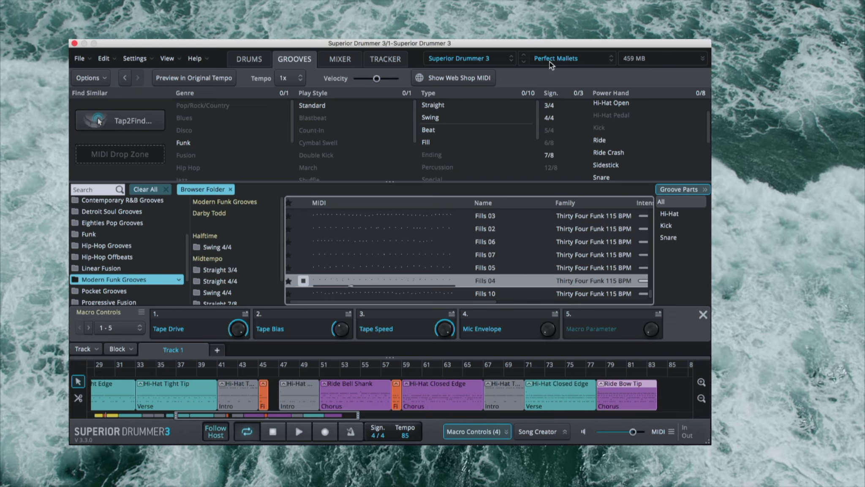
Step: Load the Simpleton preset and place the Thirty Four Funk Fills 04 groove after the last Ride Bow Tip chorus block
left_click(550, 60)
mouse_move(553, 219)
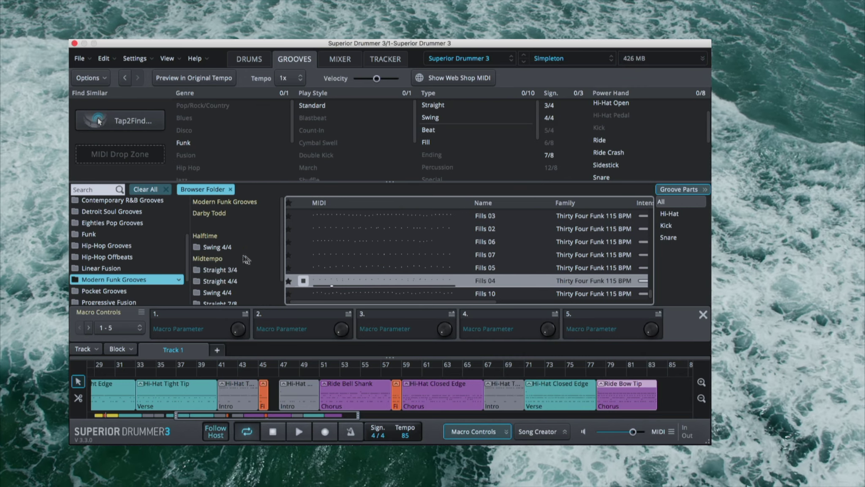
left_click_drag(323, 279, 643, 383)
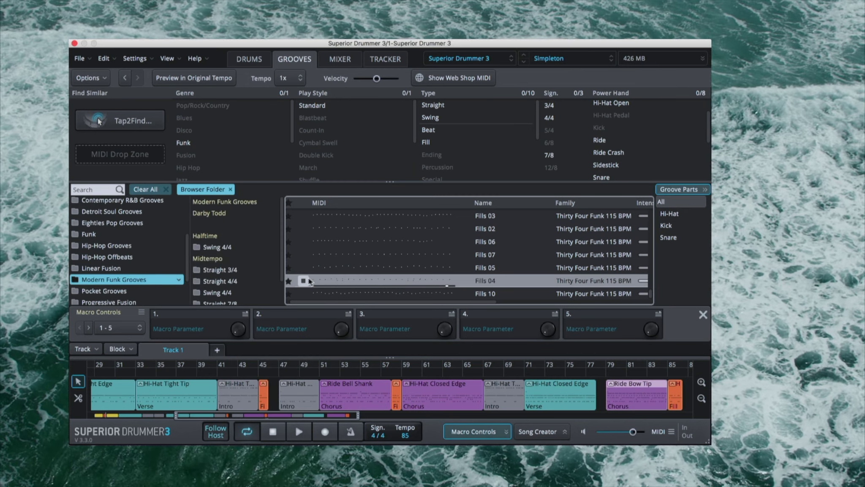
left_click(304, 281)
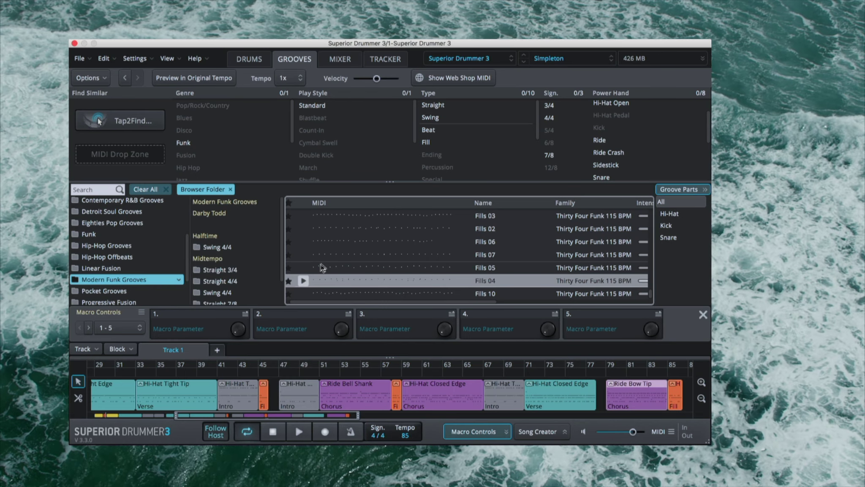
Step: Browse to the Funk groove folder and preview Verse 01 from the Basic Funk 94 BPM family
mouse_move(304, 264)
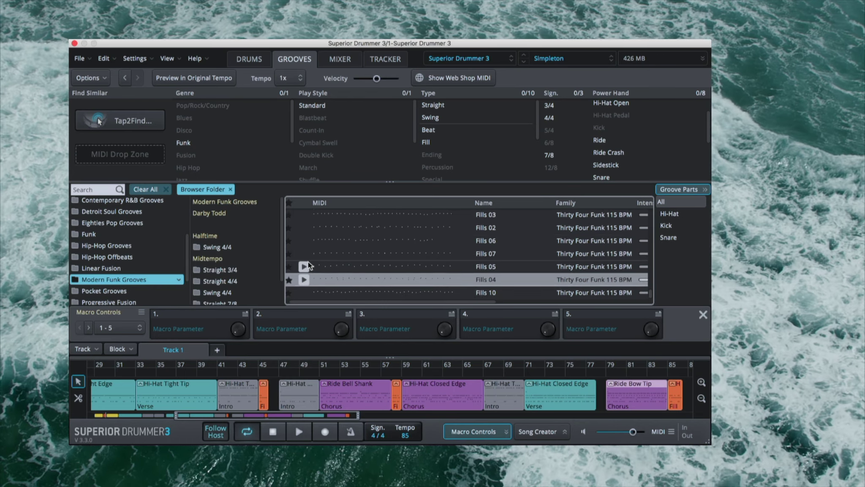
scroll(307, 261, "down", 5)
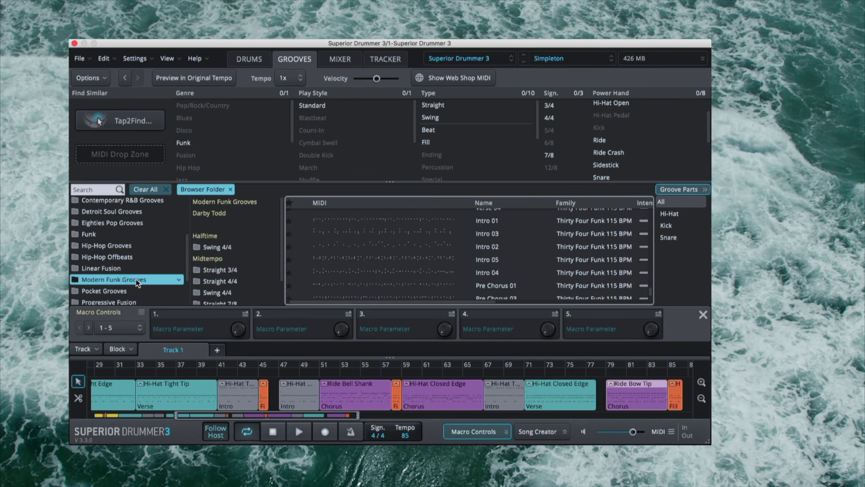
scroll(136, 279, "down", 4)
scroll(126, 275, "up", 2)
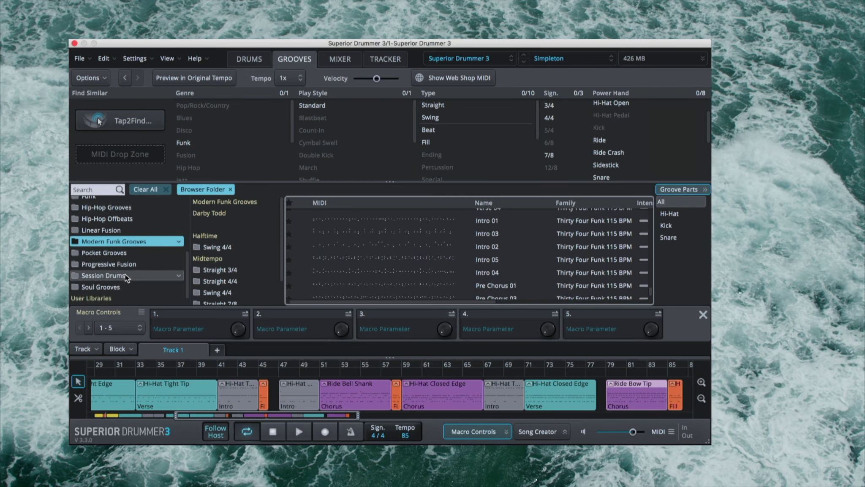
scroll(125, 274, "up", 2)
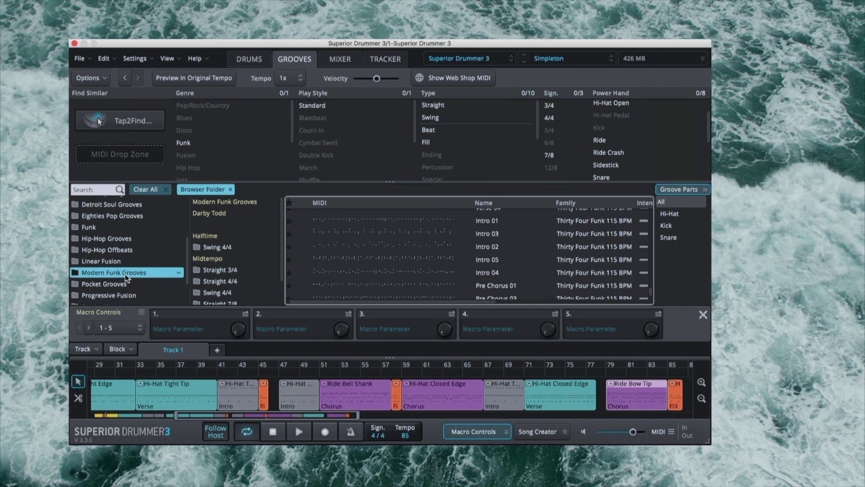
left_click(101, 234)
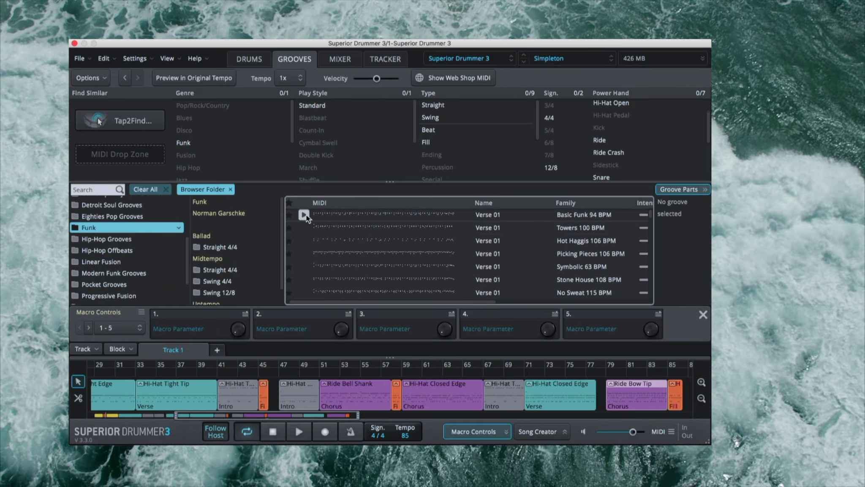
left_click(303, 215)
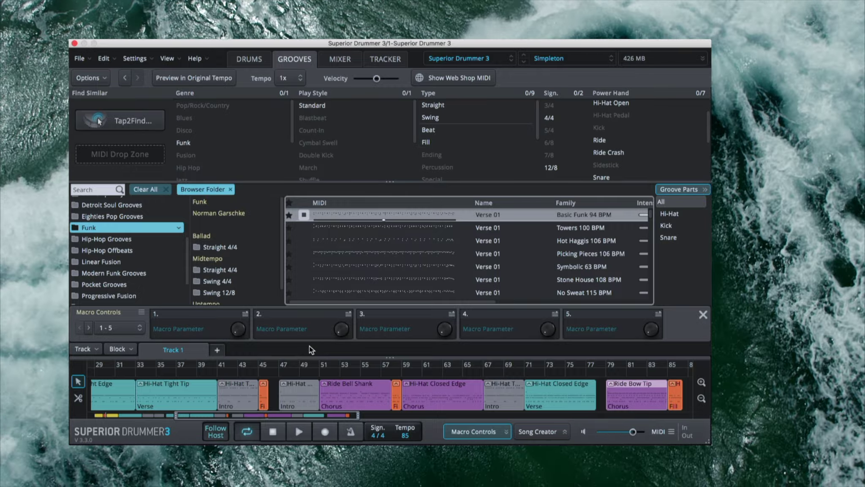
Step: Mute all existing blocks on Track 1 and move them together so that they start at bar 41
scroll(325, 383, "up", 2)
scroll(325, 381, "down", 5)
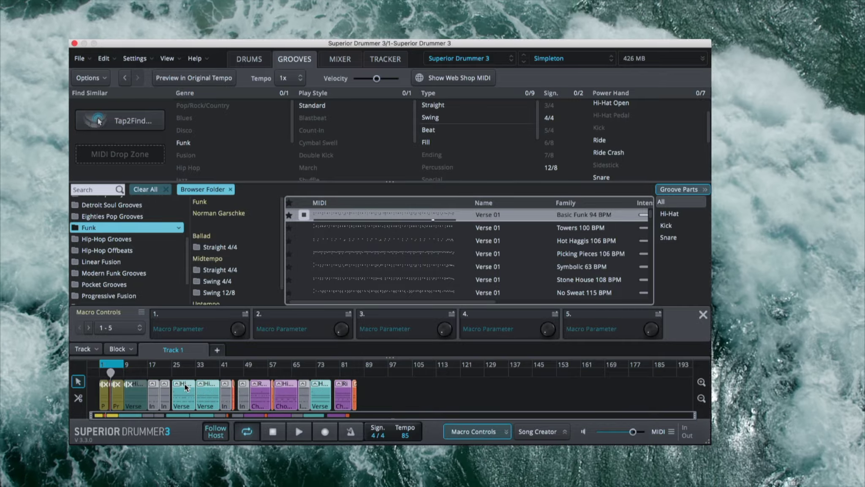
right_click(185, 387)
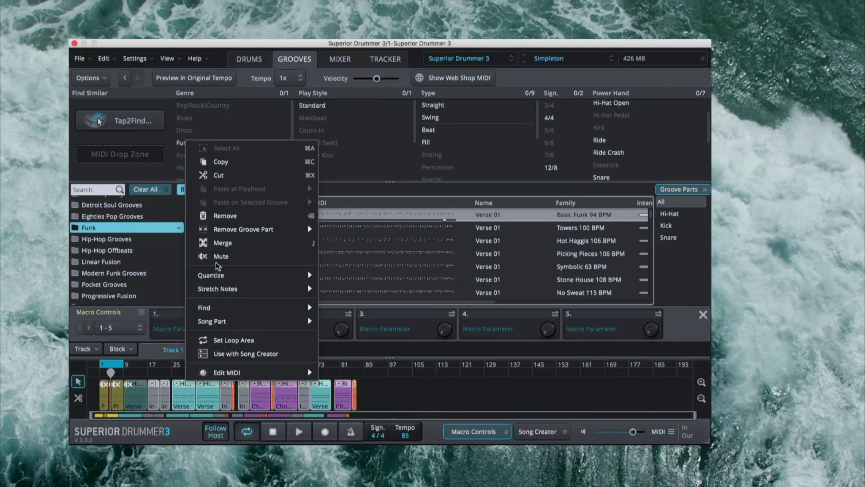
left_click(217, 257)
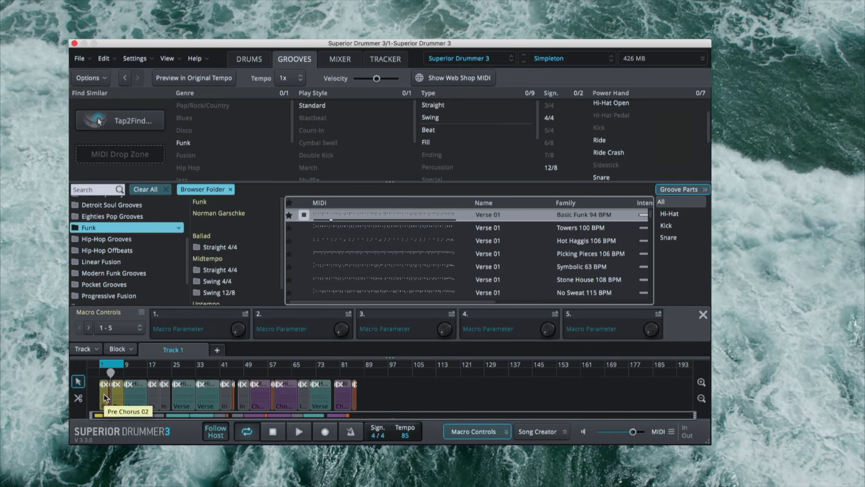
left_click_drag(105, 394, 224, 396)
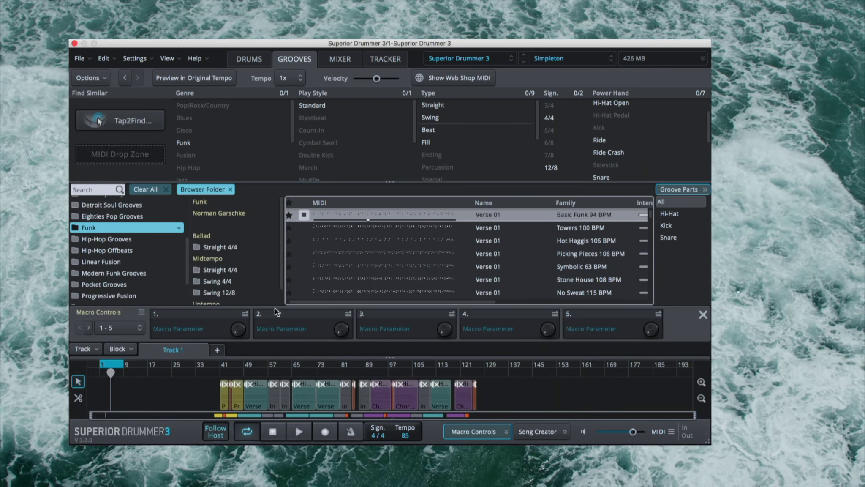
Step: Place the Basic Funk 94 BPM Verse 01 groove at bar 1 and the Towers 100 BPM Verse 01 groove at bar 9
left_click_drag(342, 217, 125, 381)
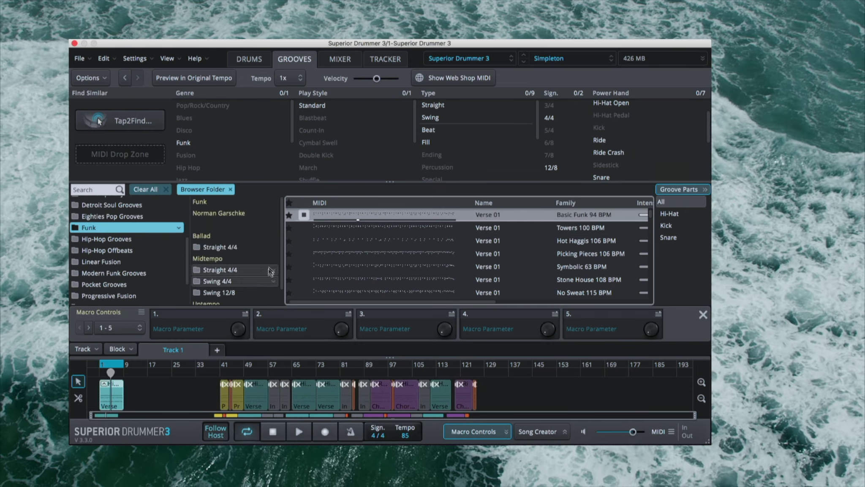
left_click(304, 228)
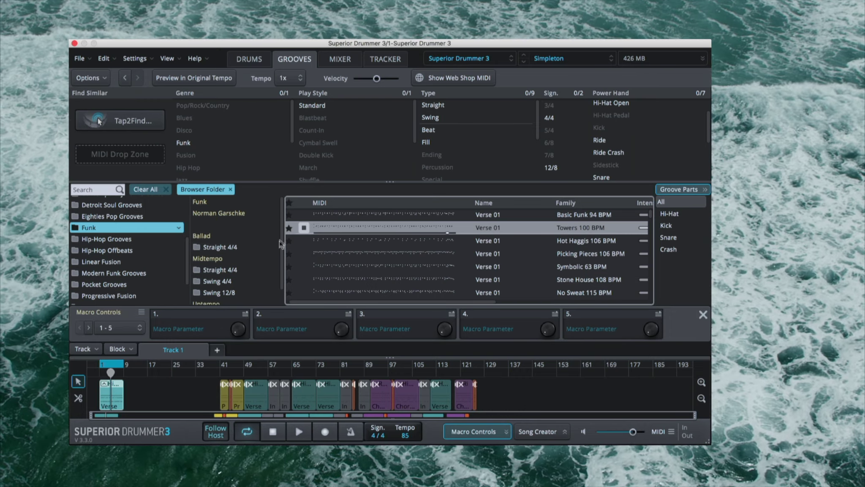
left_click_drag(330, 226, 129, 385)
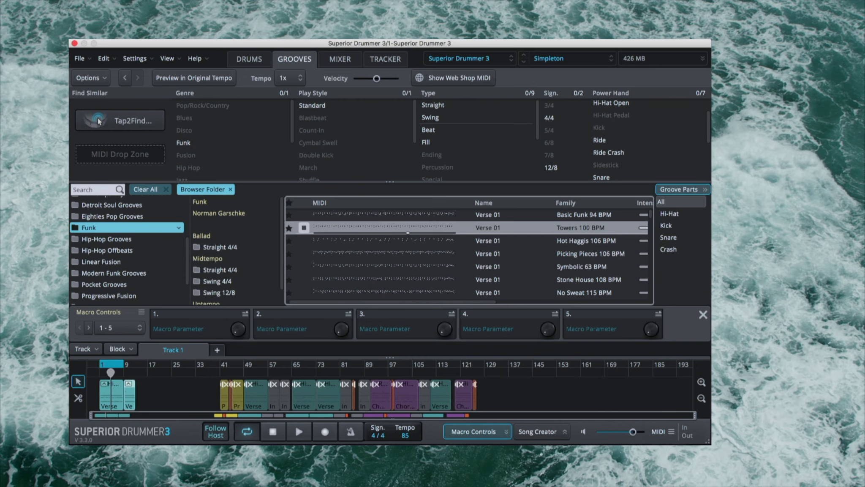
left_click(303, 228)
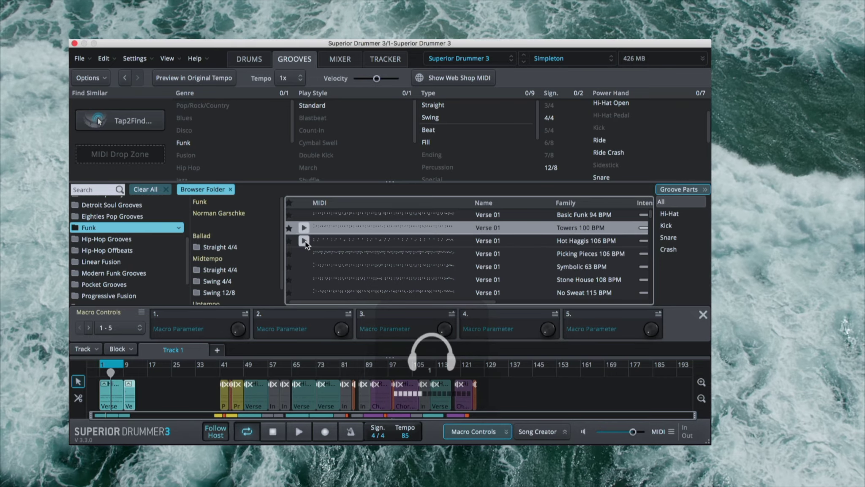
Step: Preview and place the Hot Haggis 106 BPM Verse 01 groove at bar 17 and the Picking Pieces 106 BPM Verse 01 groove at bar 25
left_click(305, 241)
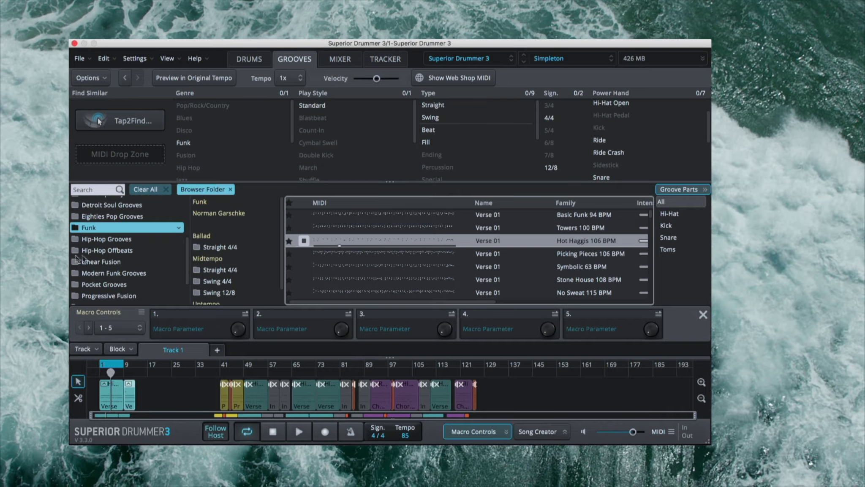
left_click_drag(328, 241, 145, 390)
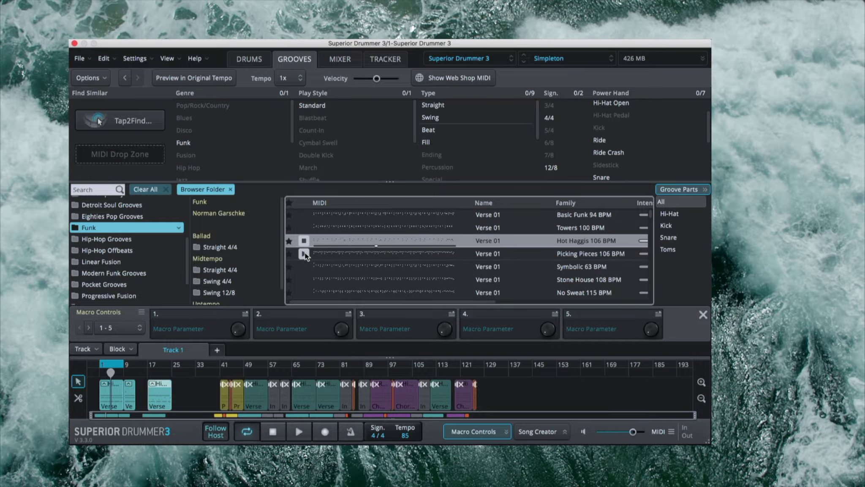
left_click(304, 253)
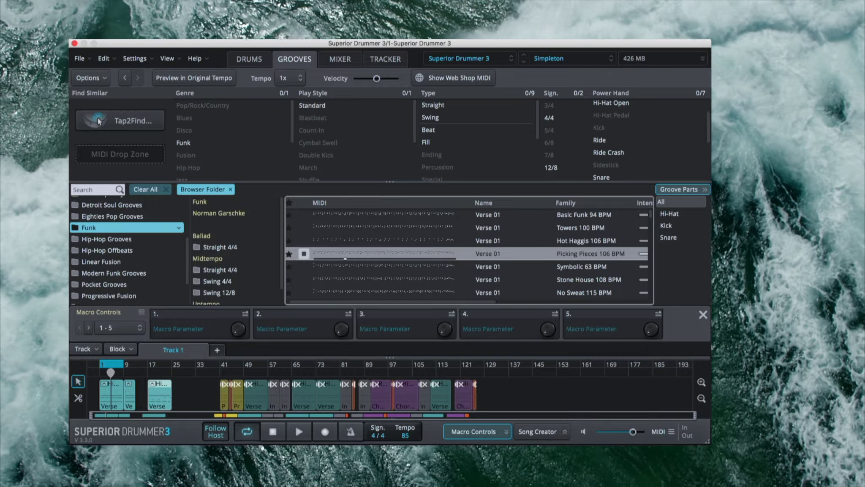
left_click_drag(340, 251, 177, 384)
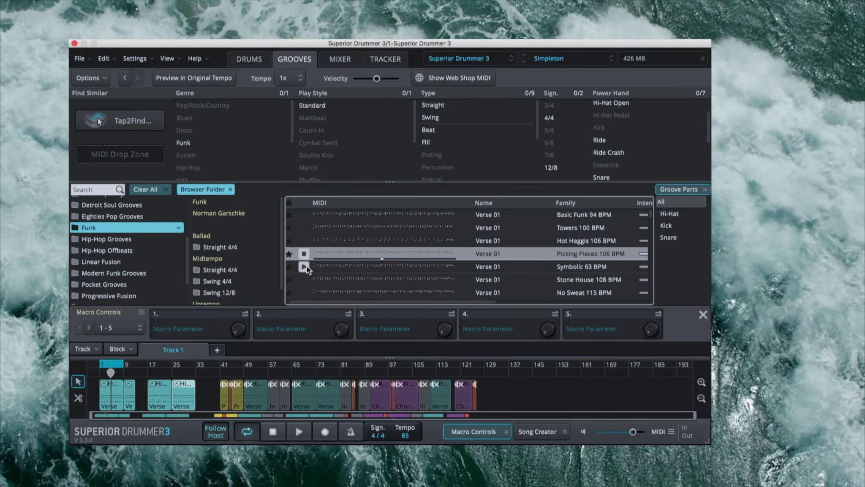
Step: Place the Symbolic 63 BPM Verse 01 groove at bar 33 and audition Verse 01 from Stone House 108 BPM
left_click(304, 267)
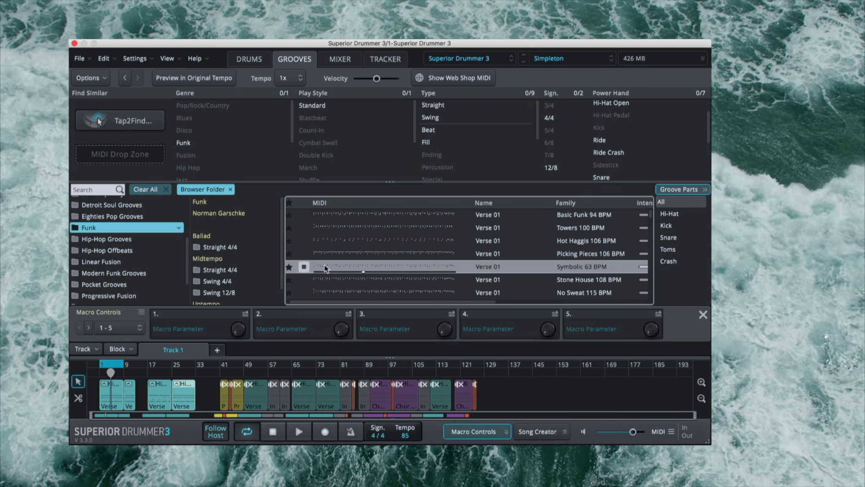
left_click_drag(326, 265, 187, 396)
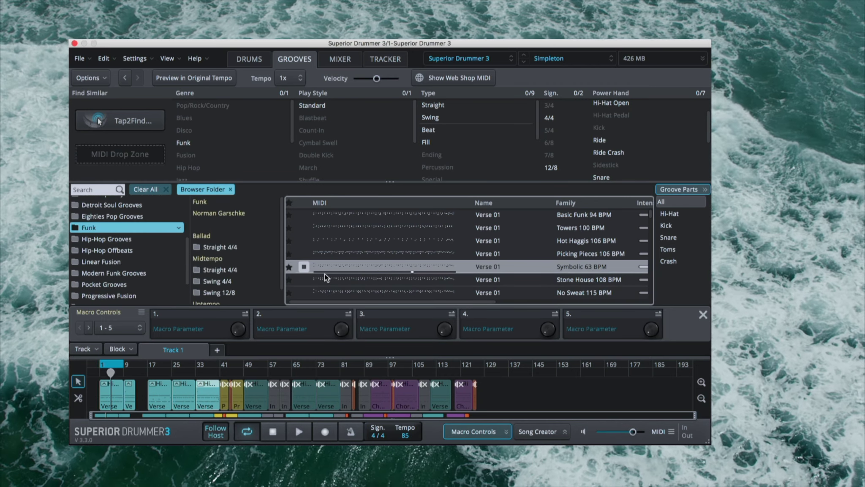
scroll(323, 273, "down", 3)
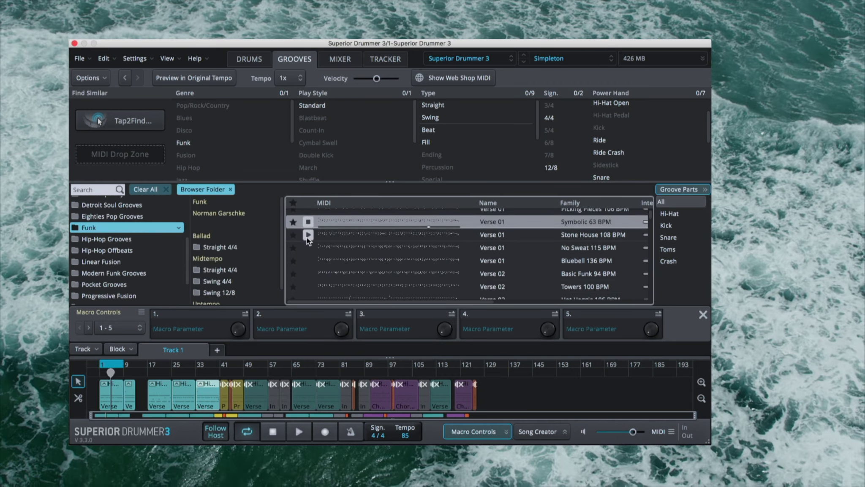
left_click(308, 235)
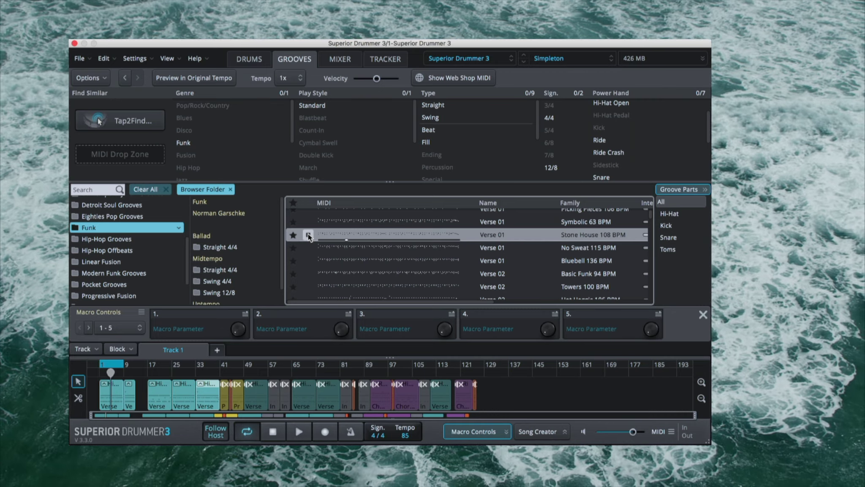
left_click(308, 234)
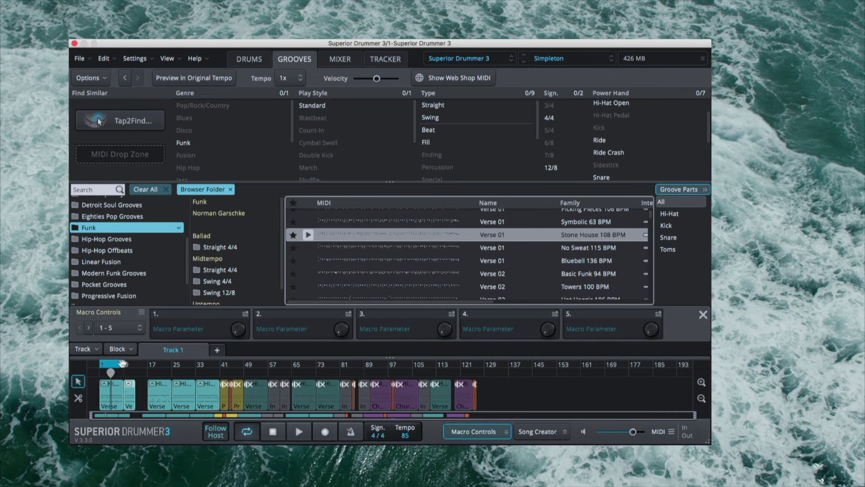
Step: Set the loop area to span bar 1 up to bar 41 and start playback
left_click_drag(219, 365, 102, 370)
key("space")
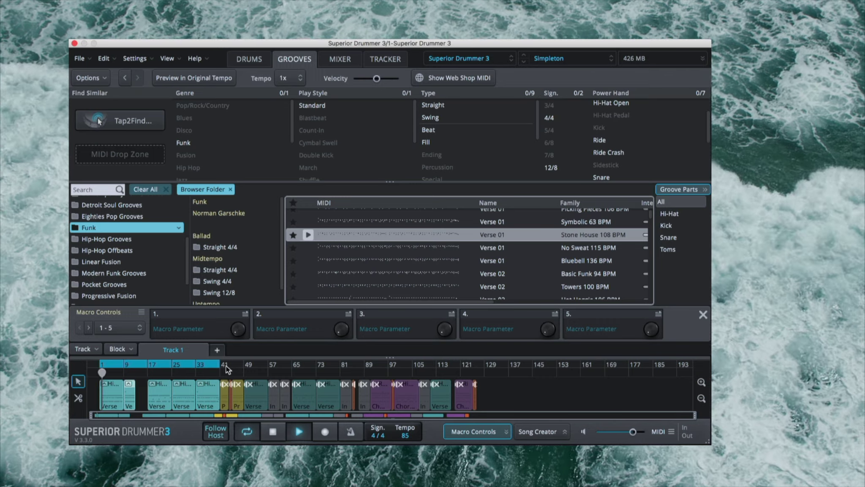
Step: Enlarge the track area and duplicate the short Towers verse block into the gap at bar 13
left_click_drag(248, 349, 233, 287)
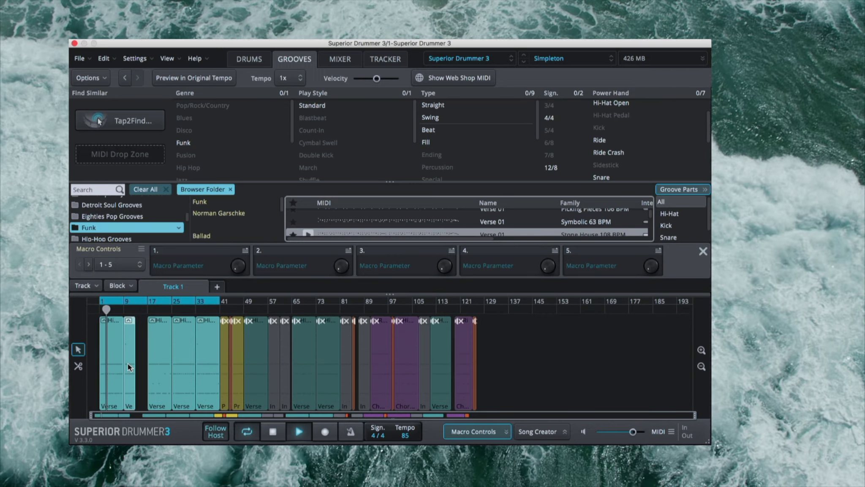
left_click_drag(130, 361, 139, 362)
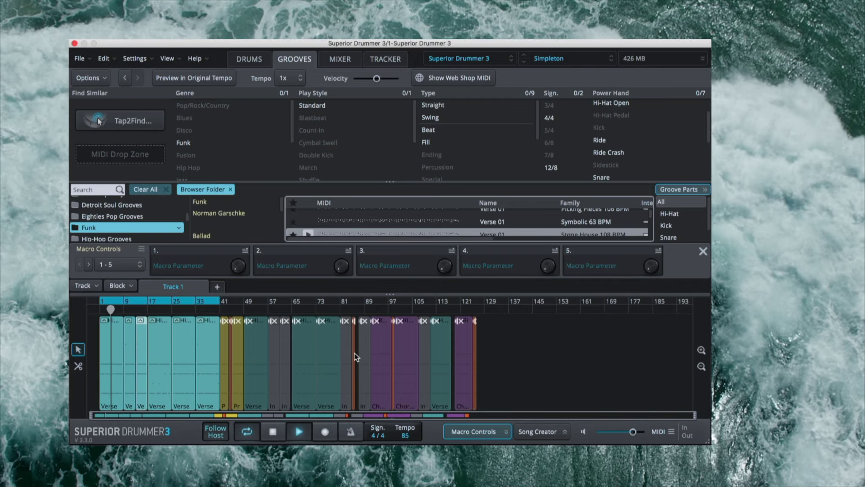
Step: Copy the muted fill block at bar 85 to bar 12, between the two short verse blocks, and unmute the copy
left_click_drag(352, 355, 226, 364)
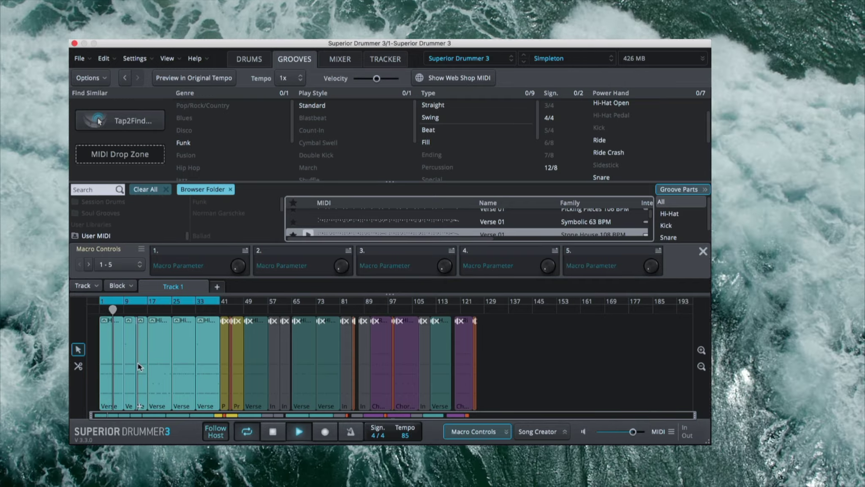
left_click_drag(131, 365, 135, 364)
right_click(135, 362)
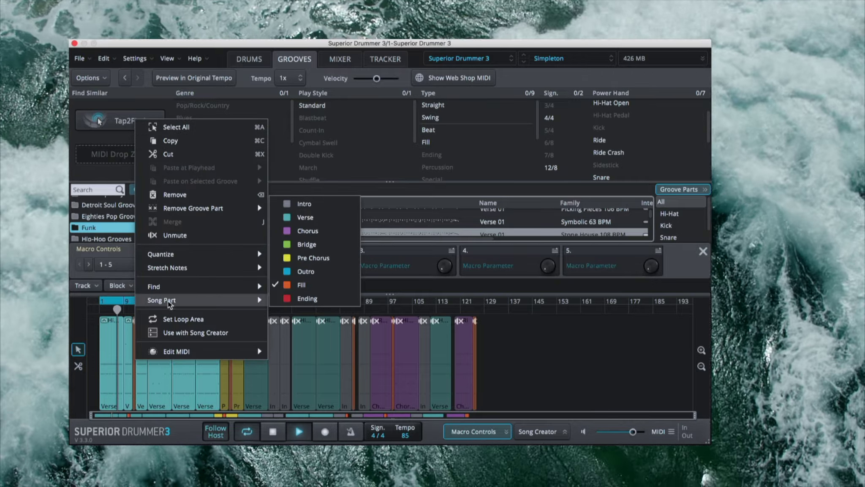
left_click(174, 237)
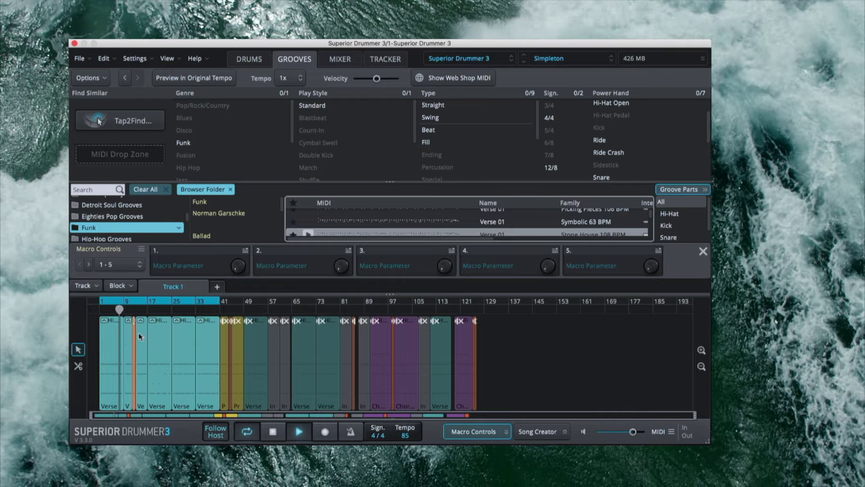
scroll(135, 341, "up", 5)
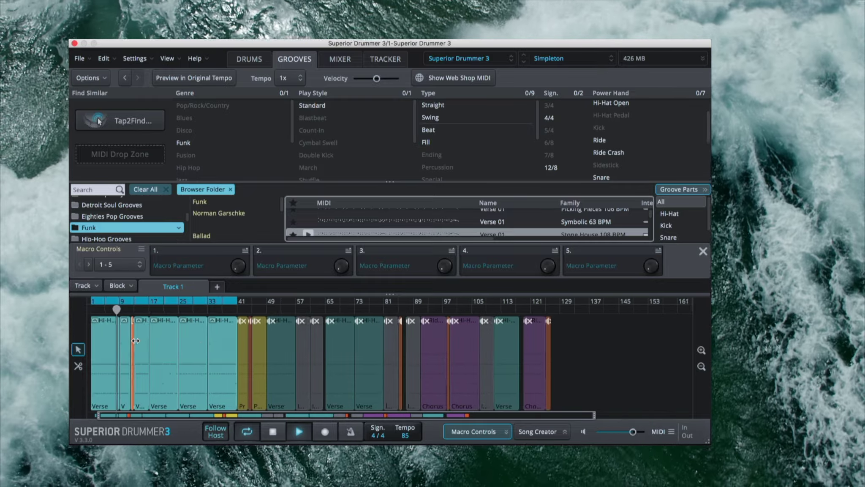
scroll(135, 341, "up", 3)
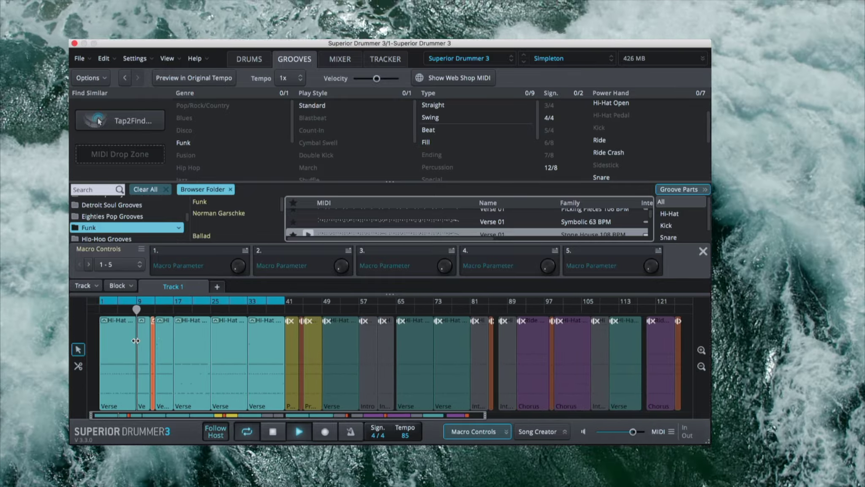
scroll(135, 340, "right", 1)
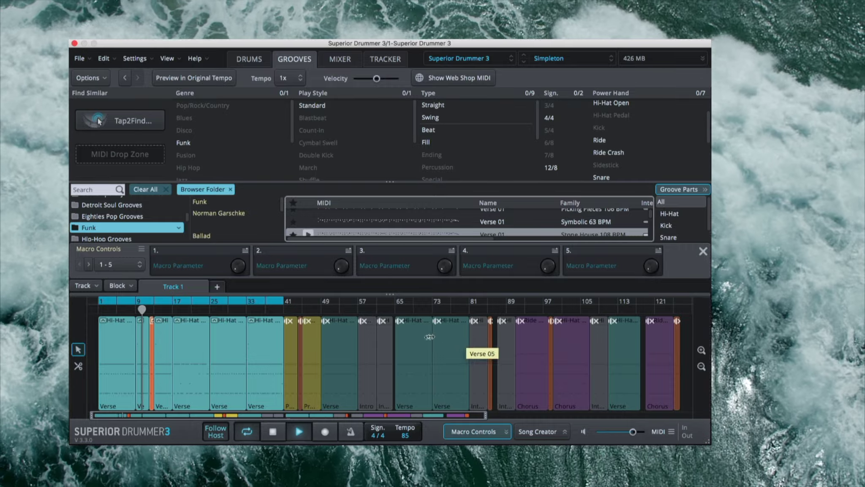
Step: Copy the muted fill block at bar 85 to bar 16, over the end of the short verse block
scroll(313, 339, "up", 2)
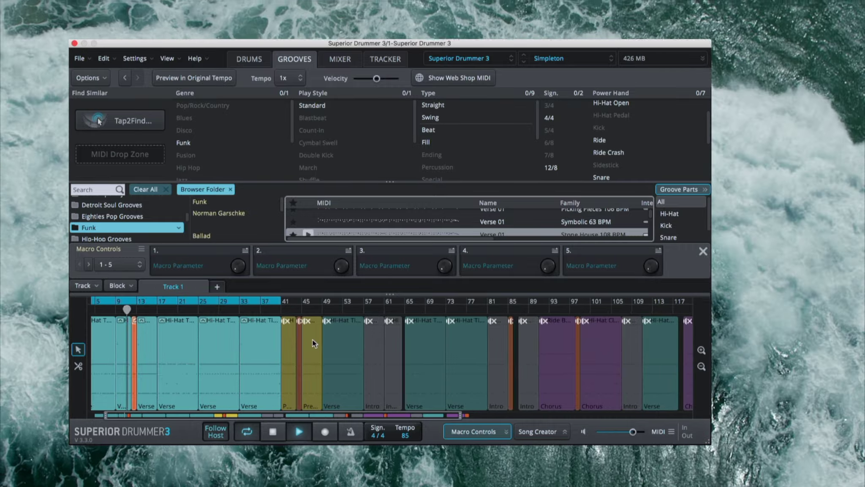
scroll(313, 339, "left", 2)
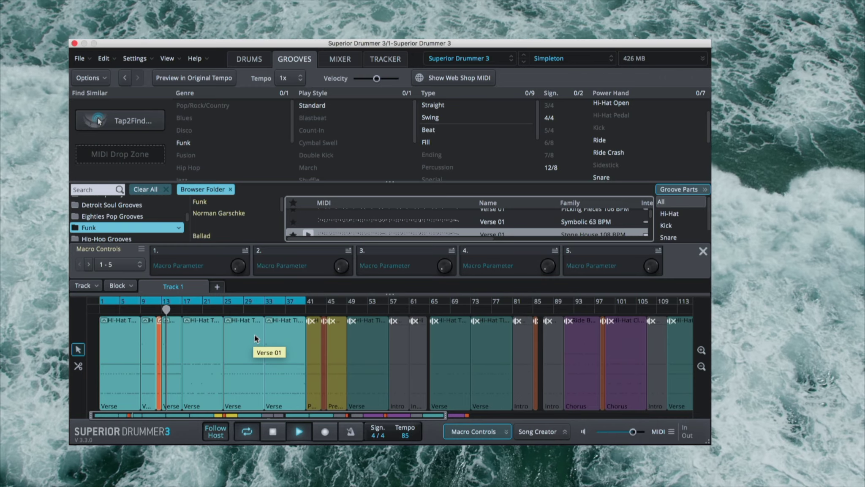
scroll(255, 339, "up", 3)
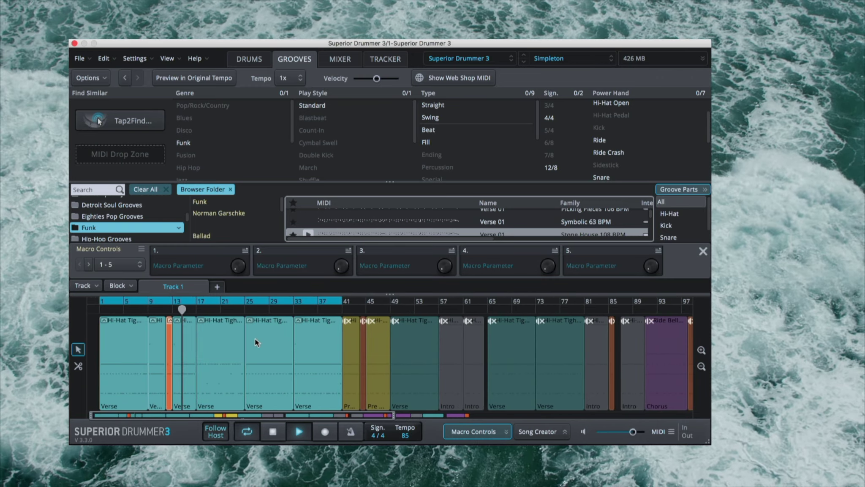
scroll(255, 342, "up", 2)
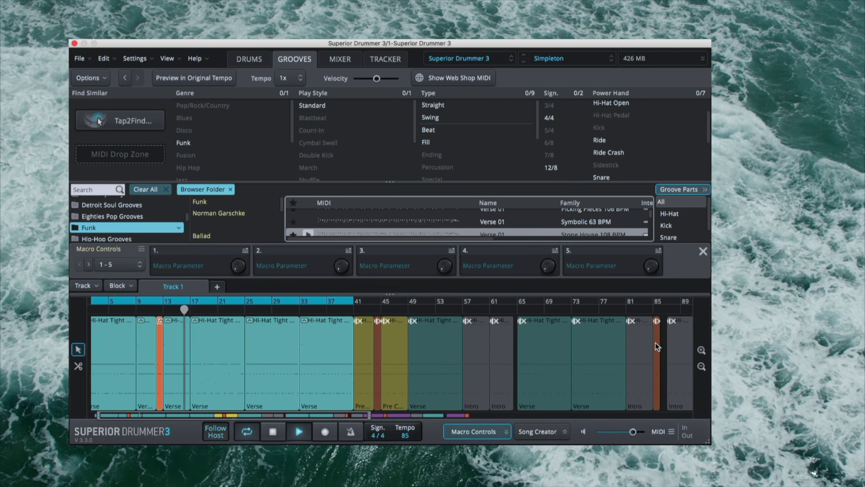
left_click_drag(655, 347, 546, 355)
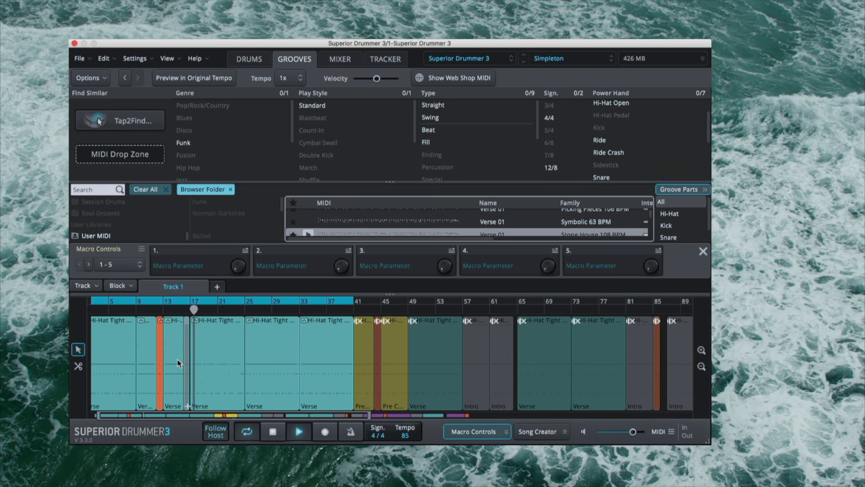
left_click_drag(177, 359, 178, 359)
Step: Move the copied muted fill from bar 16 to bar 14, inside the short verse section
scroll(169, 353, "up", 5)
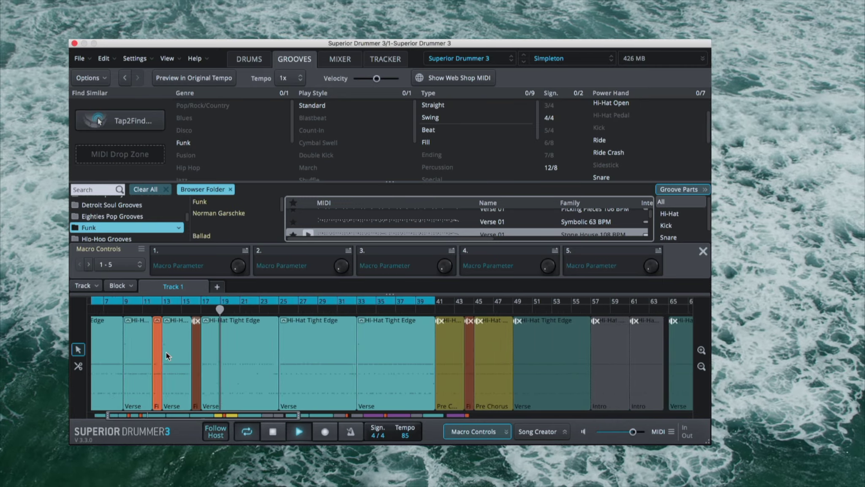
left_click_drag(200, 349, 179, 350)
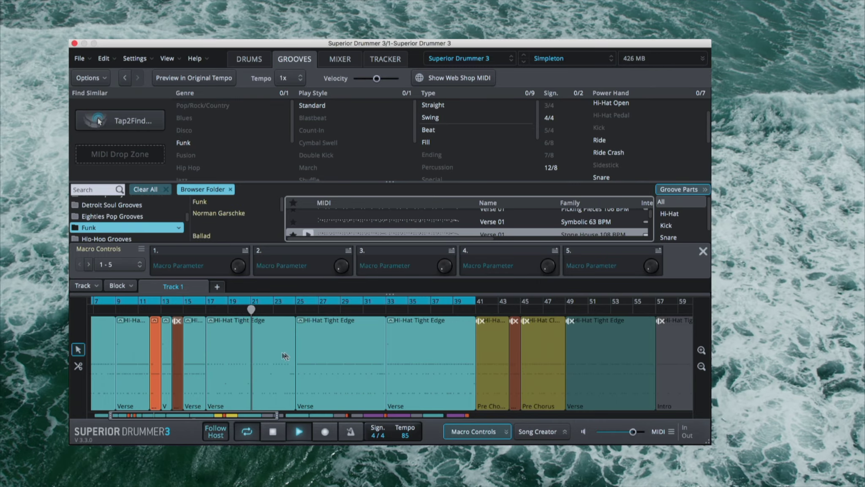
scroll(322, 354, "up", 2)
scroll(322, 352, "down", 3)
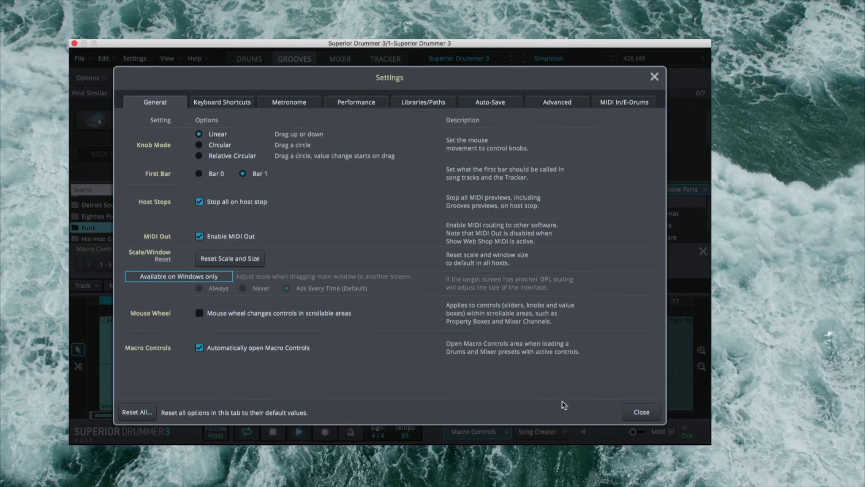
Step: Close the settings and the Superior Drummer window, and select the Giant Kick Superior Drummer track in Ableton Live
left_click(640, 412)
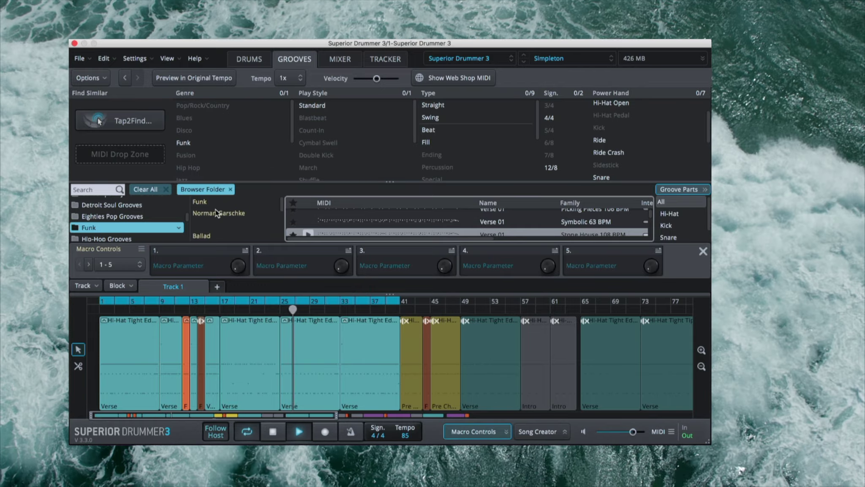
left_click(74, 44)
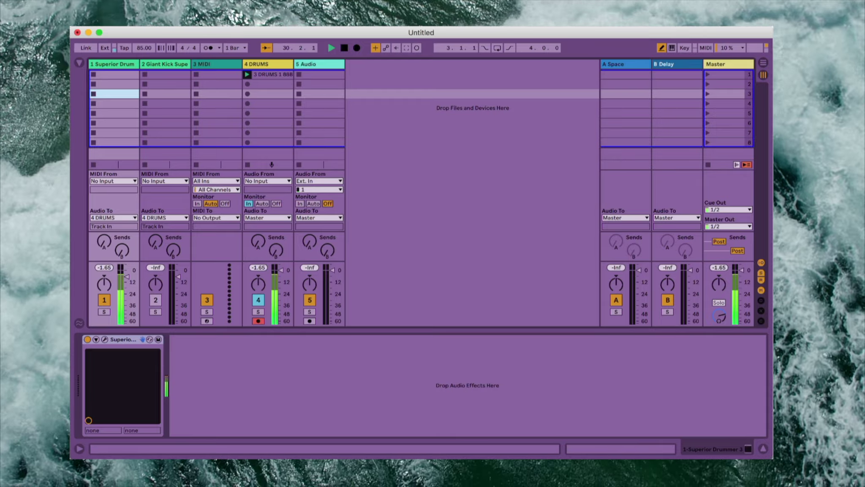
key("Right")
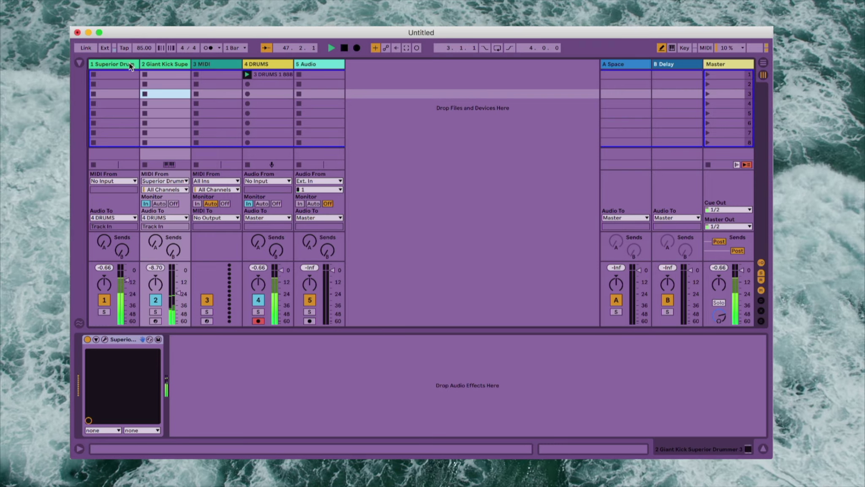
Step: Reopen Superior Drummer from the first track and enlarge the groove browser by shrinking the timeline area
left_click(126, 64)
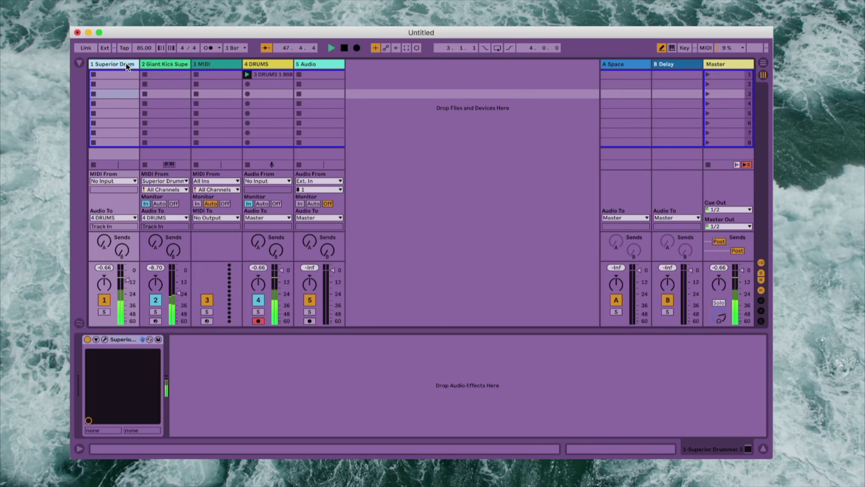
left_click(105, 339)
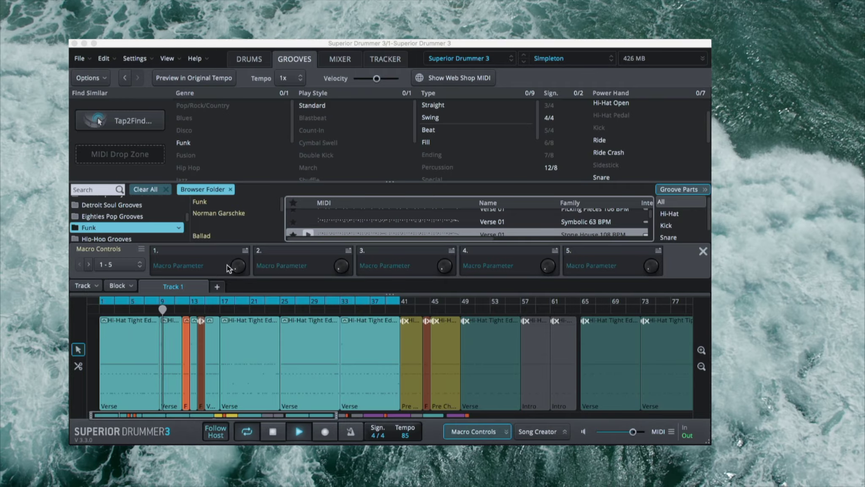
scroll(329, 220, "down", 2)
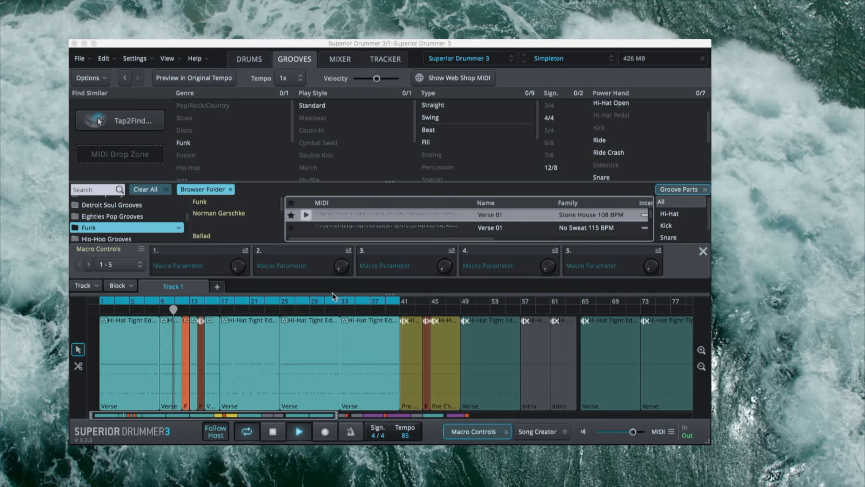
left_click_drag(332, 294, 348, 387)
Step: Audition Verse 01 from No Sweat 115 BPM and Verse 02 from Basic Funk 94 BPM in the Funk library
mouse_move(307, 225)
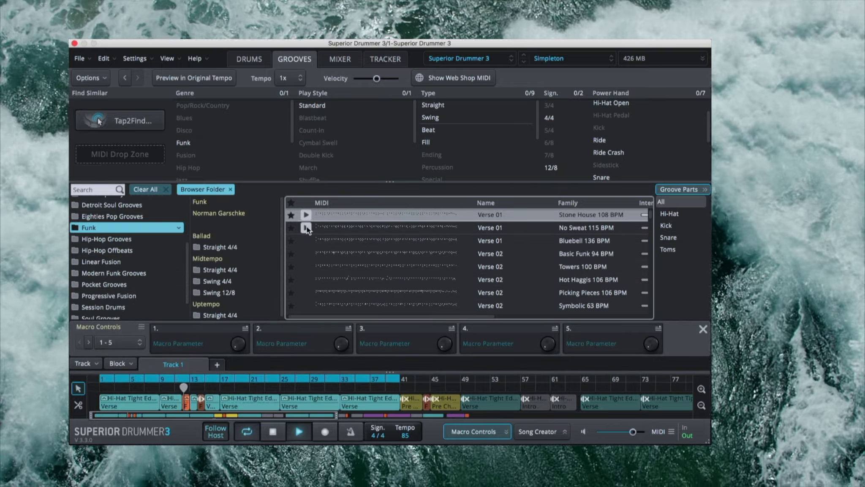
left_click(306, 227)
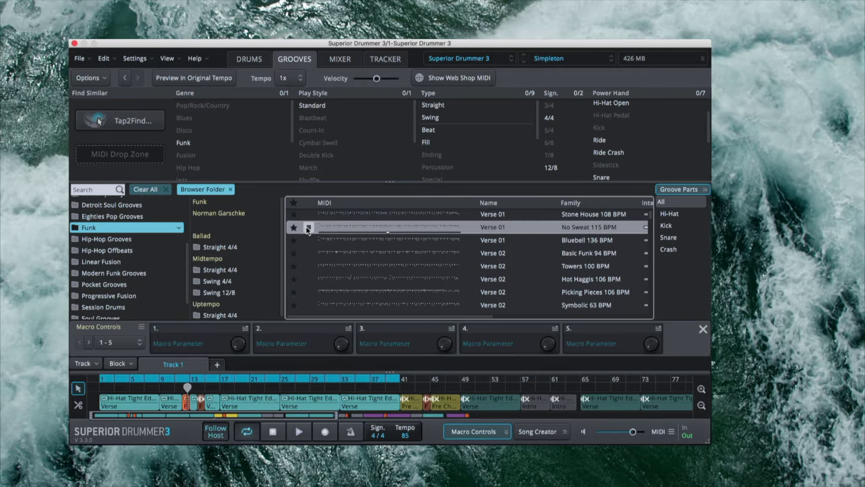
left_click(307, 227)
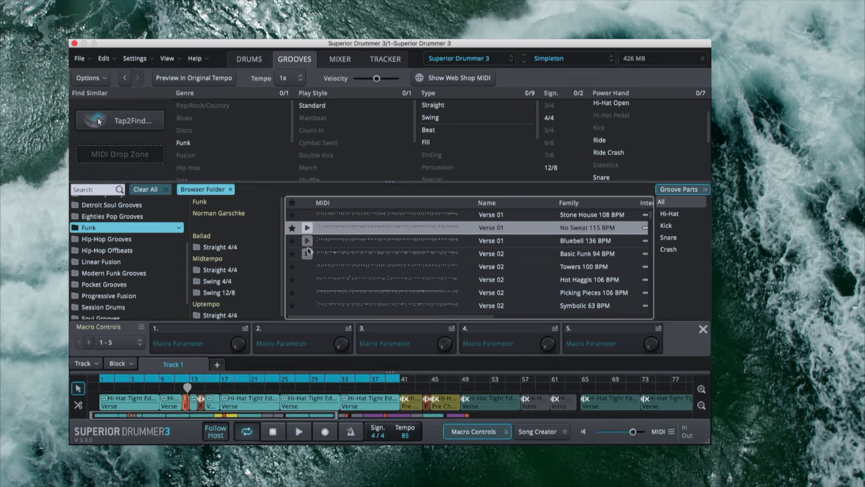
left_click(307, 254)
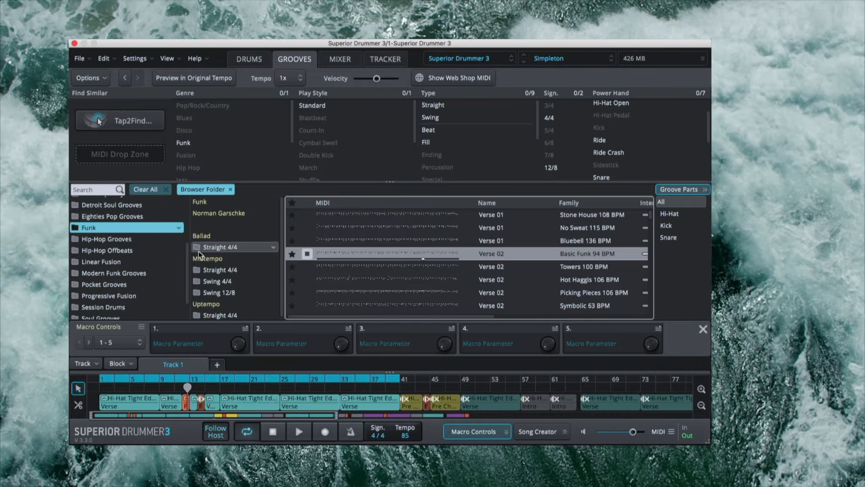
scroll(254, 269, "down", 1)
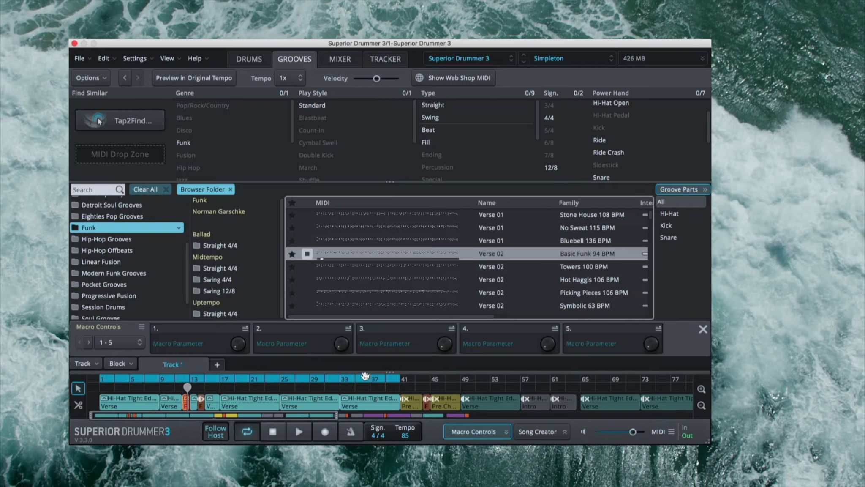
scroll(355, 389, "down", 5)
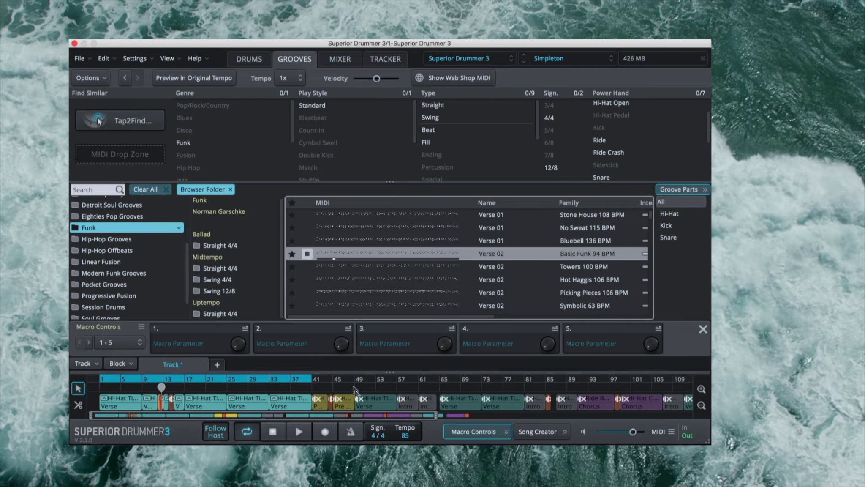
left_click(307, 254)
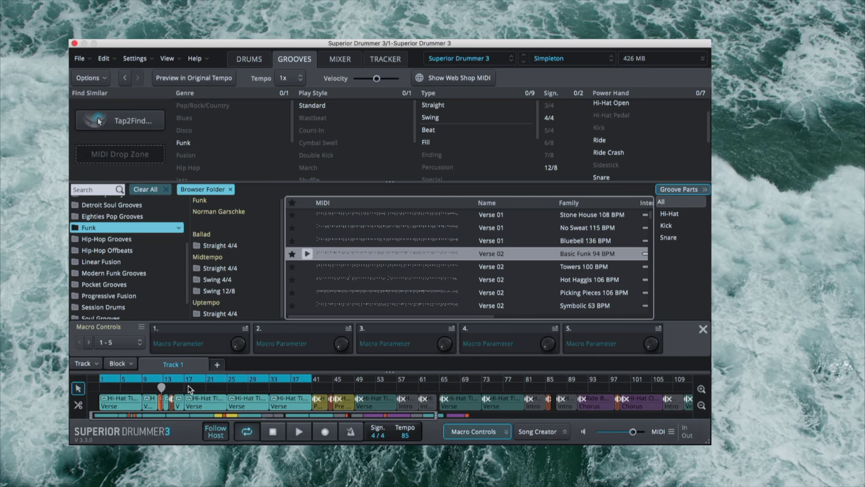
Step: Play the timeline from bar 17 to check the verse blocks
left_click(185, 386)
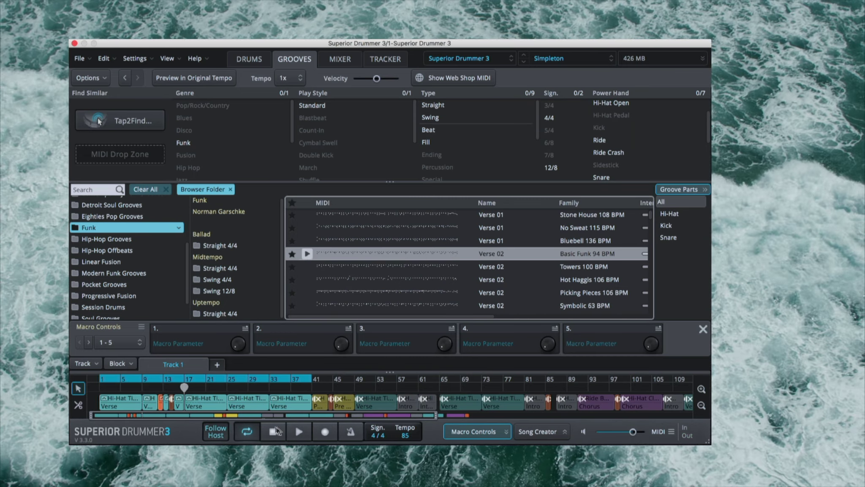
left_click(299, 432)
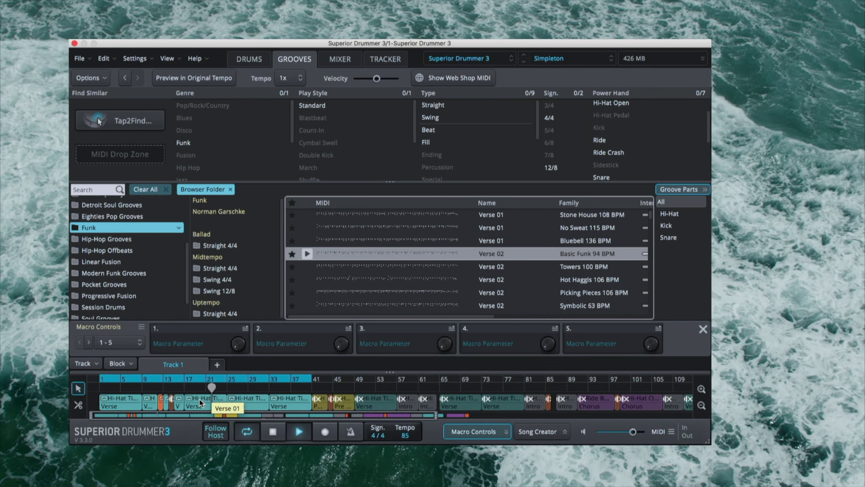
scroll(199, 401, "up", 5)
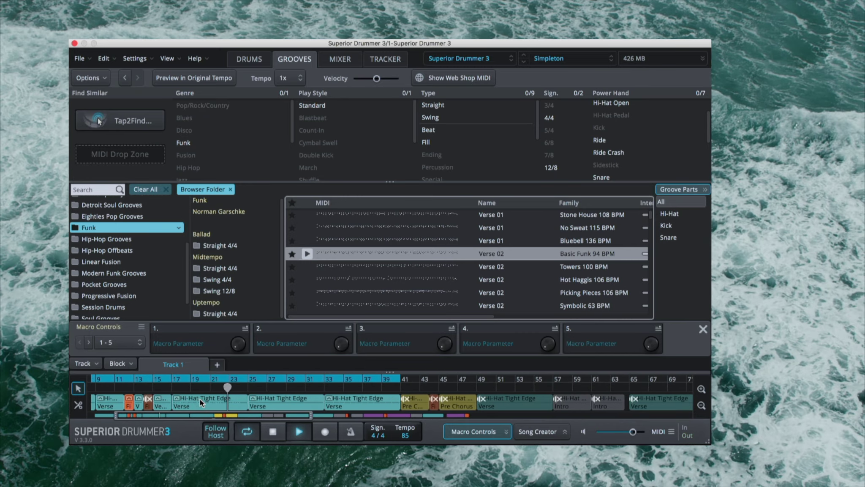
scroll(200, 398, "left", 3)
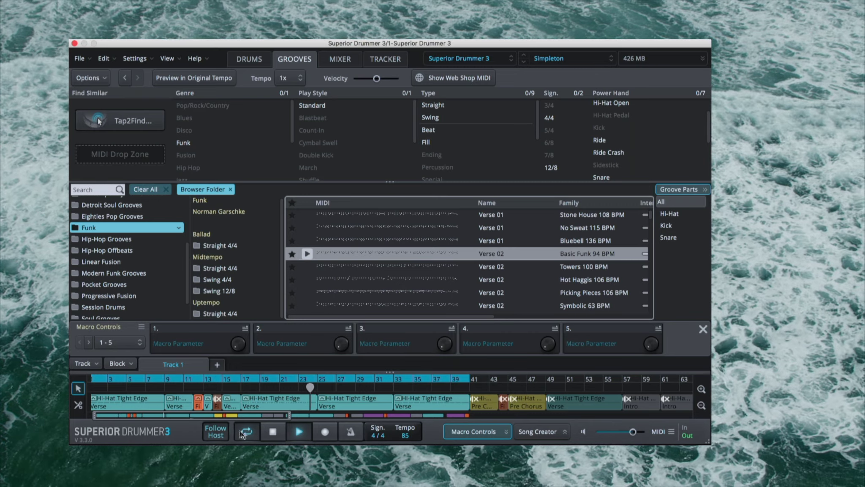
Step: Audition the track from bars 9, 25 and 33 with Follow Host off, and turn Follow Host back on with playback stopped
left_click(218, 435)
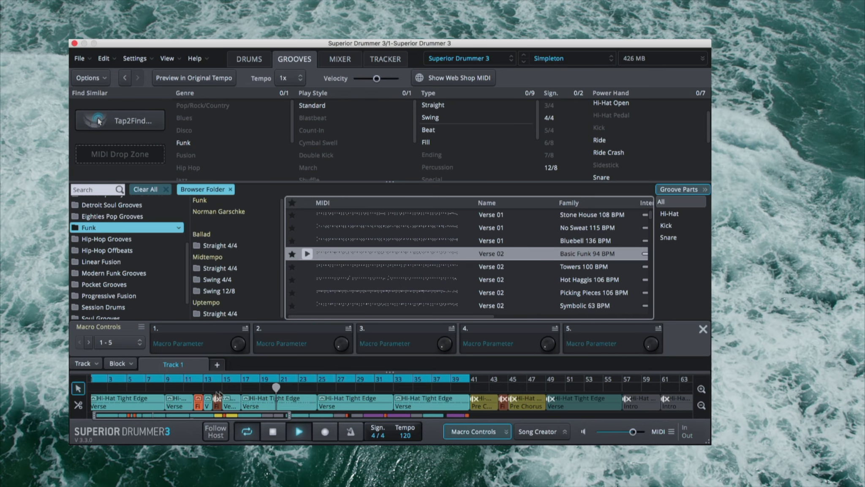
left_click(168, 387)
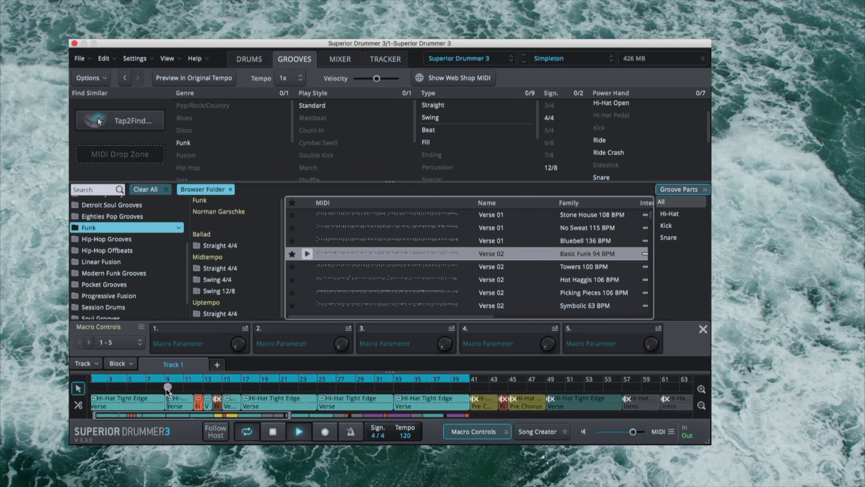
left_click(319, 388)
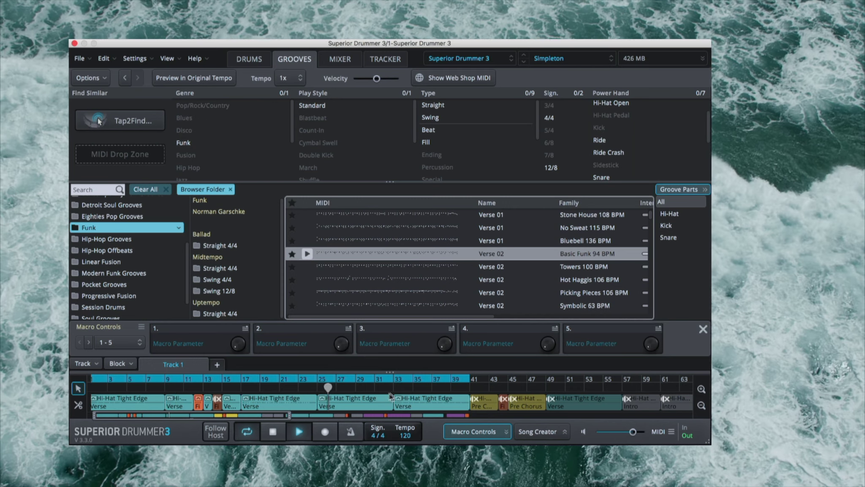
left_click(396, 387)
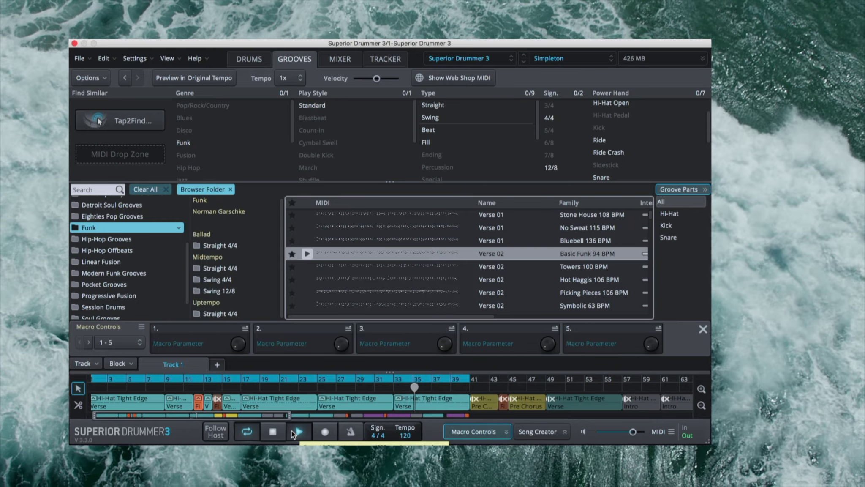
left_click(211, 432)
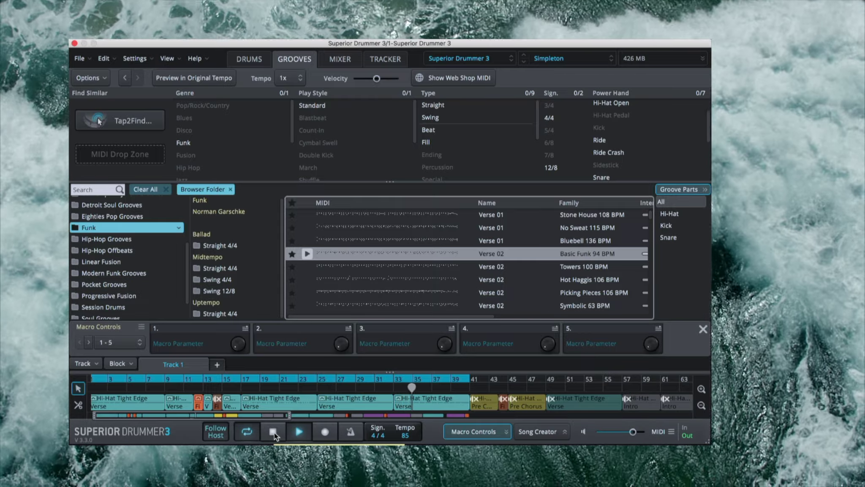
left_click(274, 431)
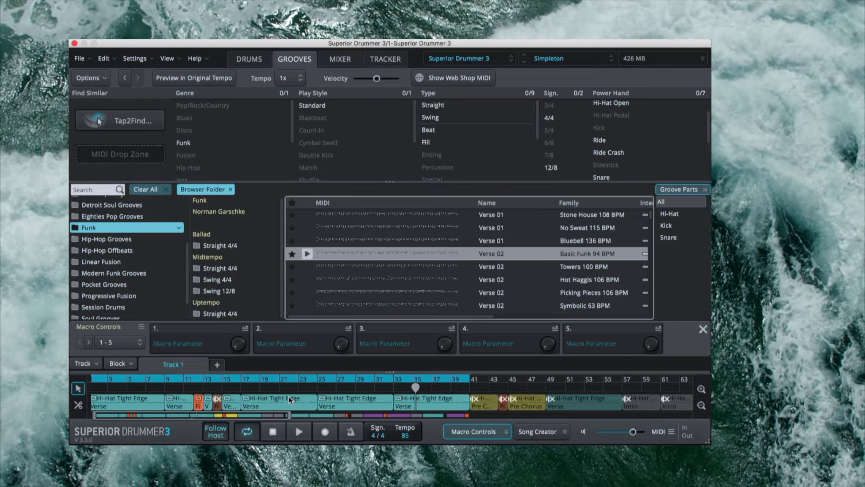
Step: Move all the blocks on the track together so that the first verse starts at bar 49
scroll(290, 400, "down", 5)
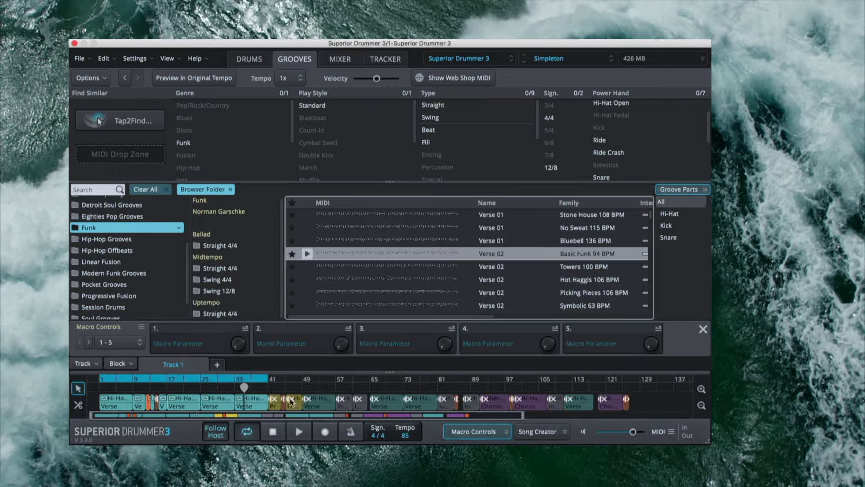
scroll(289, 398, "down", 1)
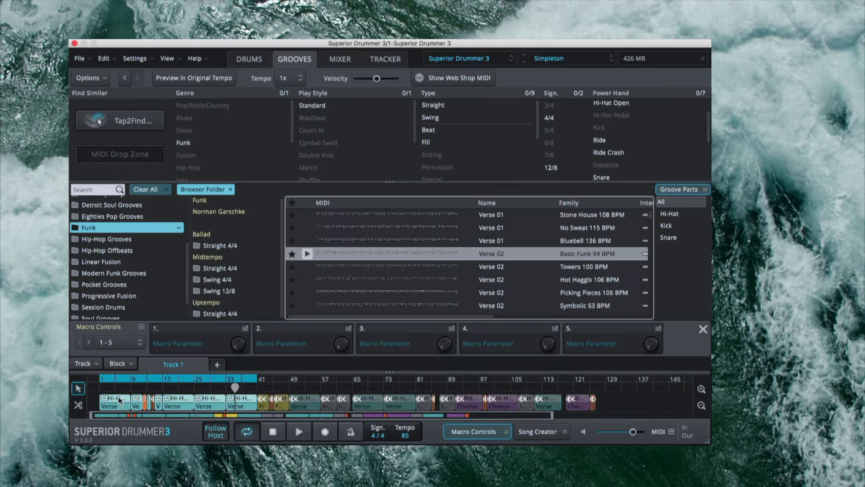
left_click_drag(120, 400, 309, 397)
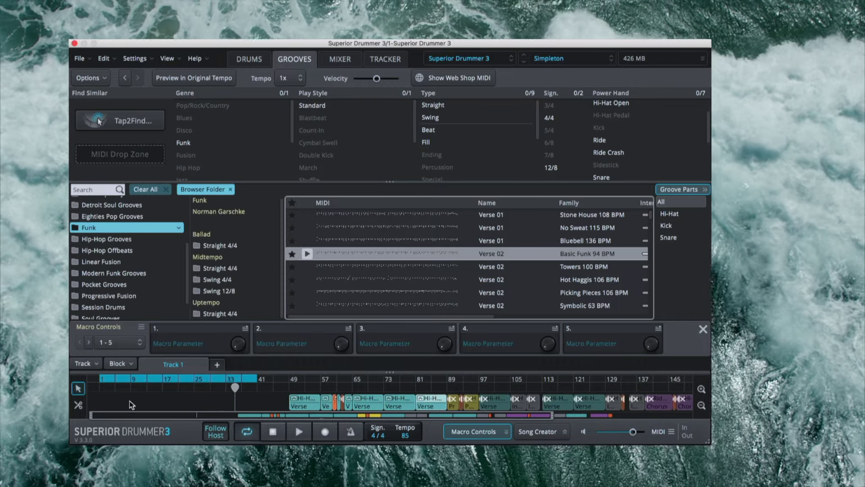
right_click(432, 399)
key("Escape")
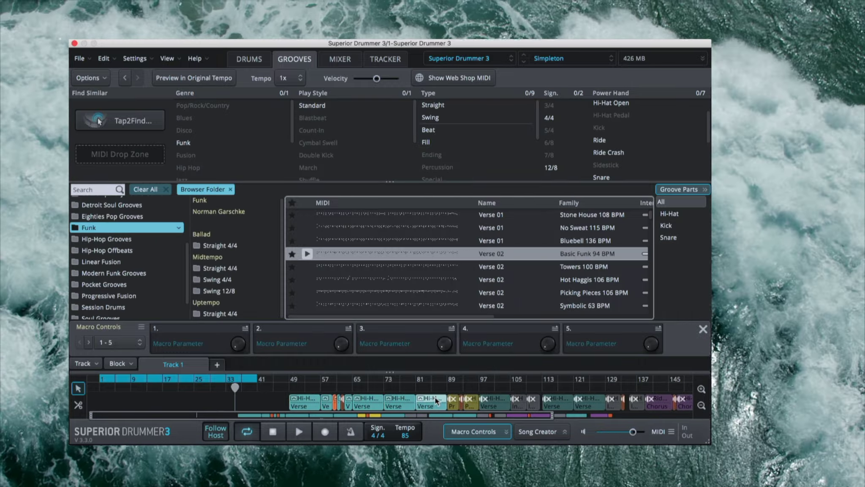
Step: Fill bars 1 to 33 with copies of the verse blocks and play that range looped from bar 1
left_click_drag(436, 400, 99, 379)
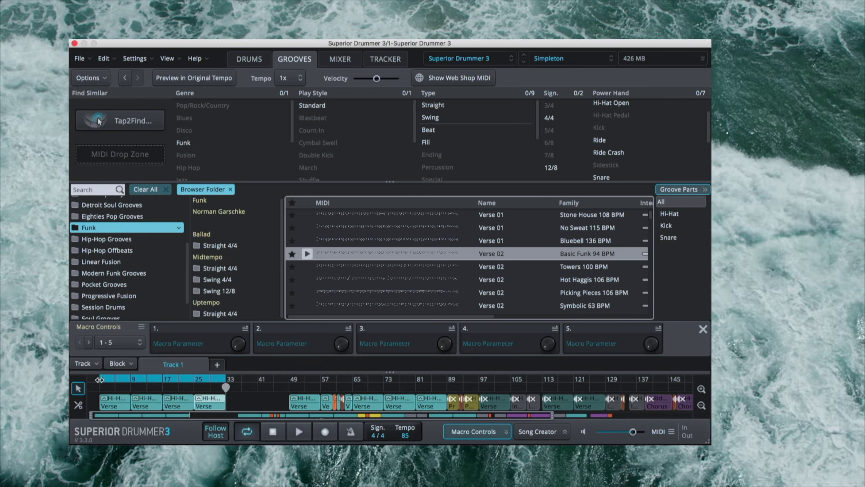
key("space")
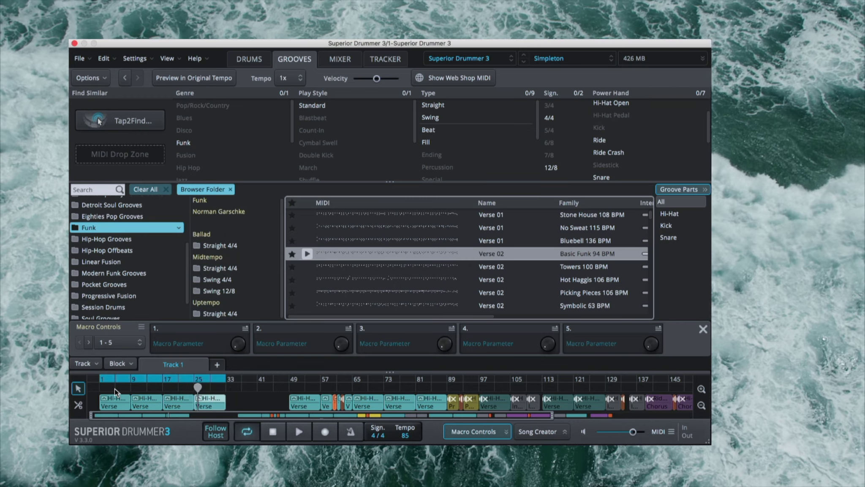
key("space")
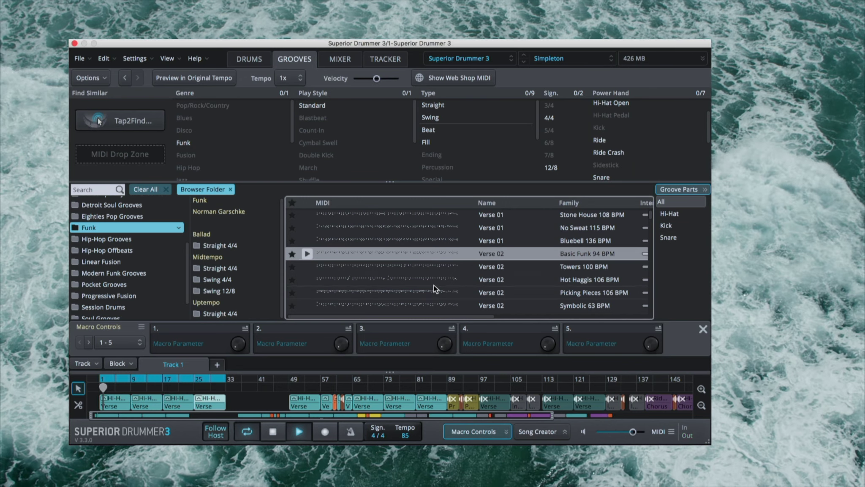
Step: Switch to Ableton Live and record a new clip into the second slot of the 4 DRUMS track
scroll(435, 284, "down", 3)
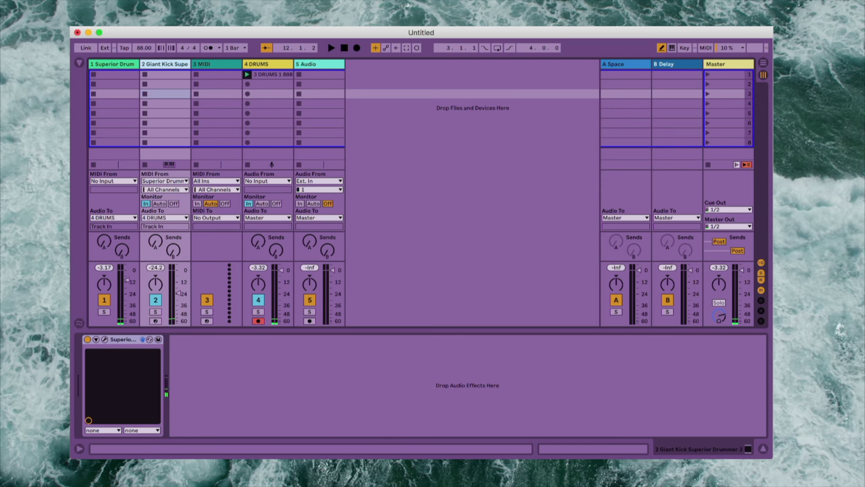
left_click(247, 84)
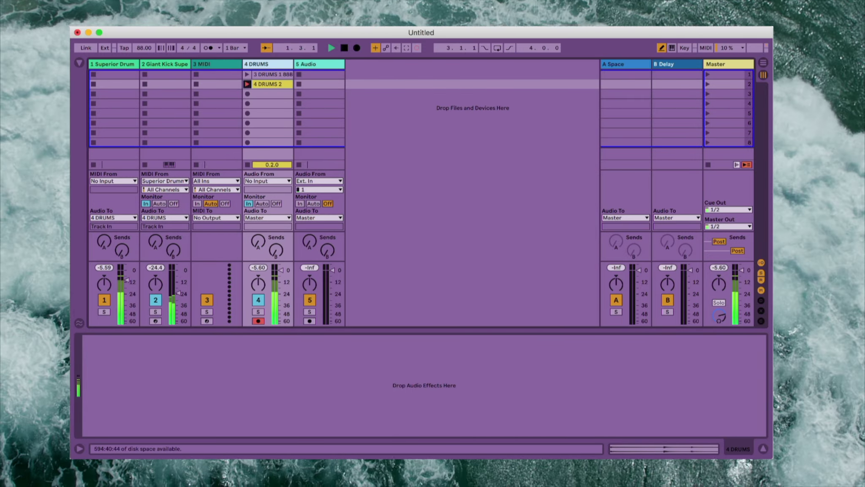
key("shift+Tab")
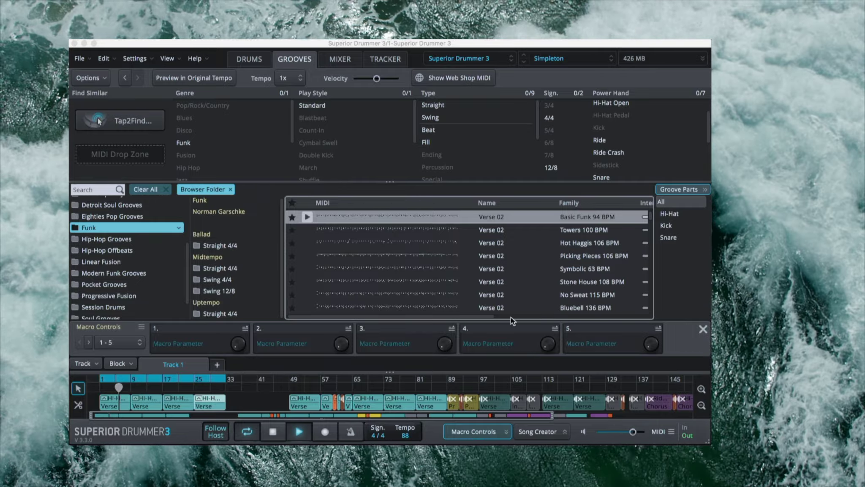
Step: Back in Superior Drummer 3, place the verse blocks from bars 49 and 65 at bars 9 and 17, and restore blocks at both original positions
left_click(313, 399)
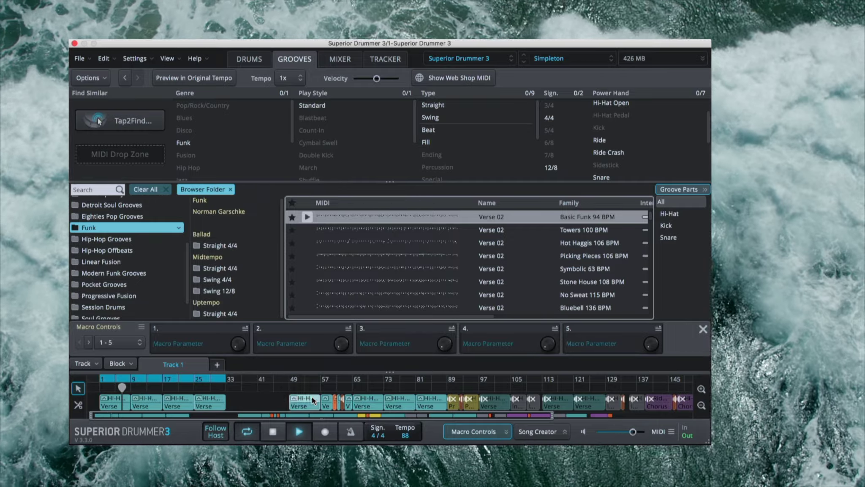
left_click_drag(311, 398, 151, 401)
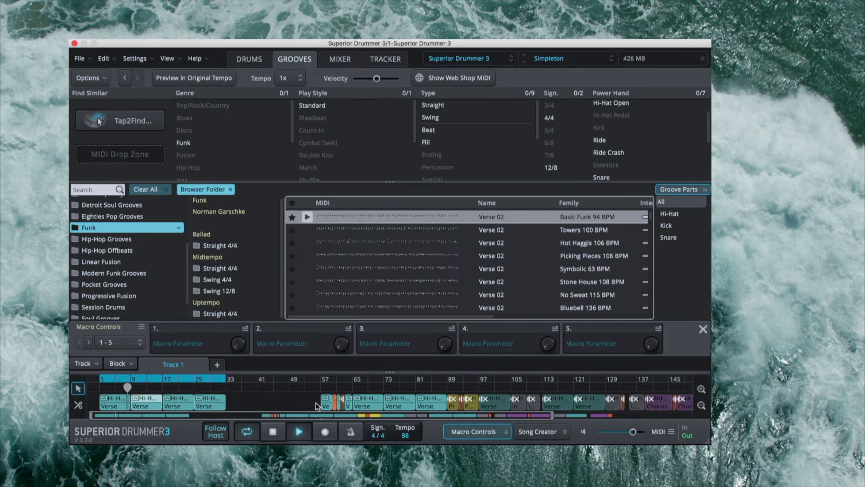
left_click_drag(372, 398, 183, 404)
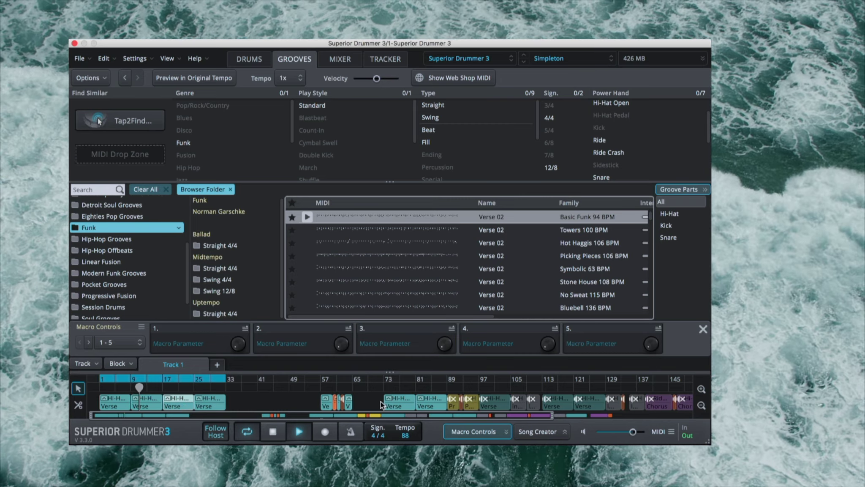
key("super+v")
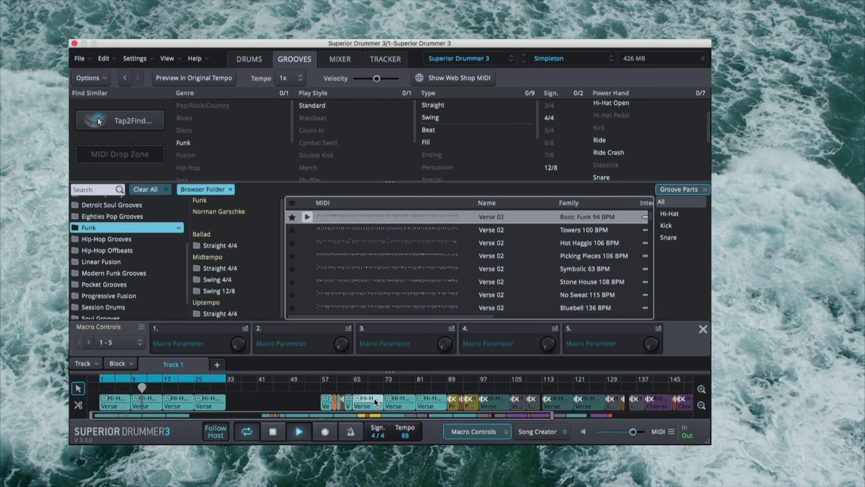
left_click_drag(374, 398, 313, 400)
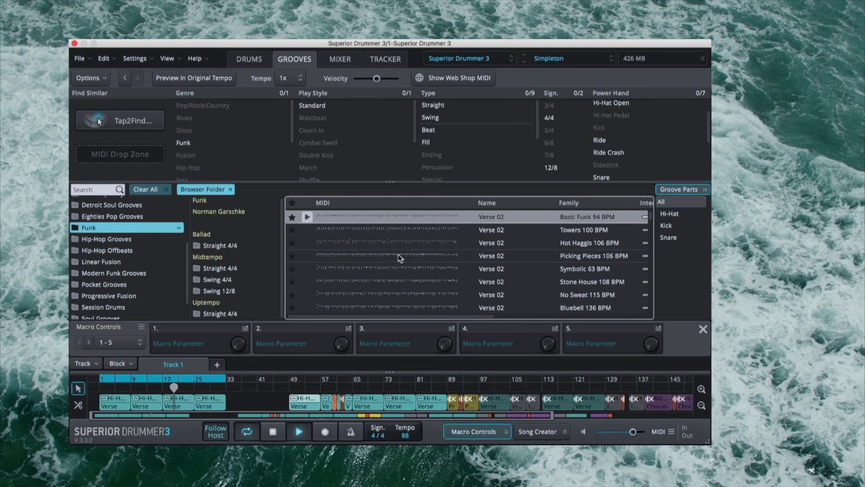
Step: Audition Verse 02 from Towers 100 BPM and add it to the track at bar 33
mouse_move(307, 232)
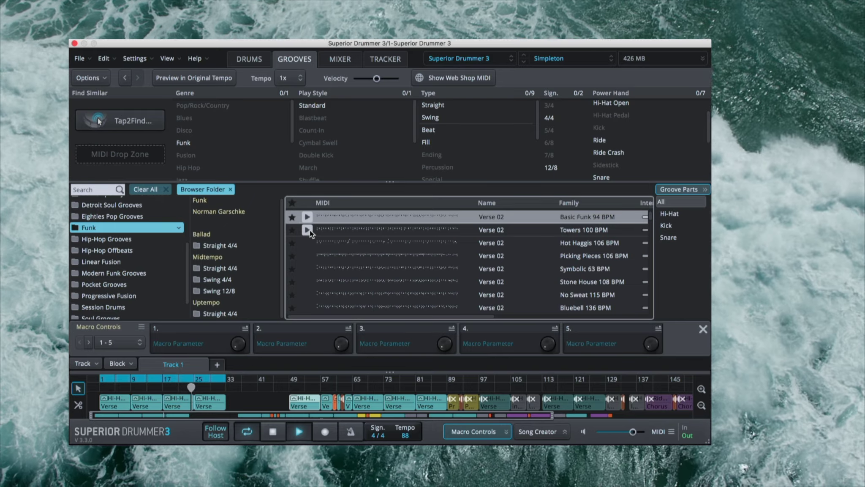
left_click(307, 229)
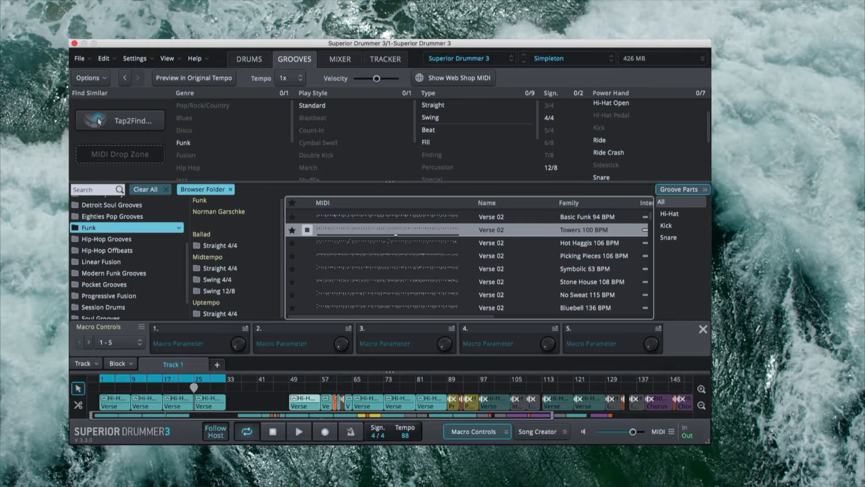
left_click_drag(382, 231, 231, 398)
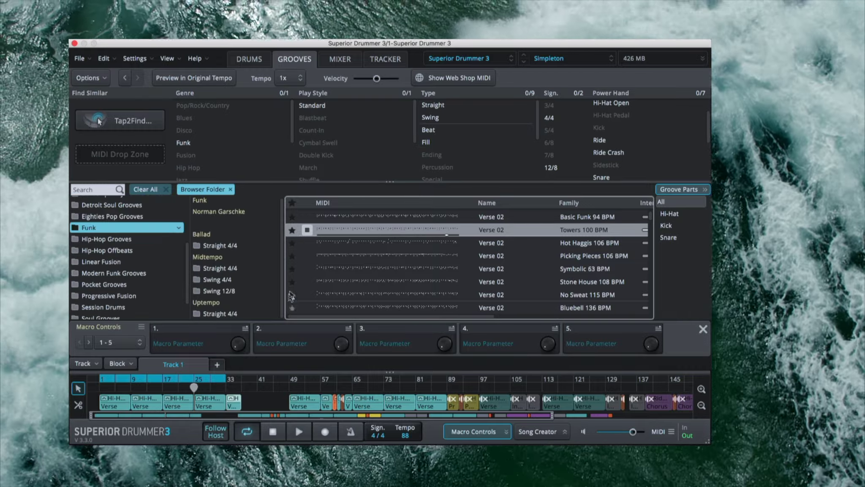
Step: Audition Verse 02 from Hot Haggis, Picking Pieces, Symbolic and Stone House, and add the Stone House 108 BPM groove at bar 41
left_click(308, 242)
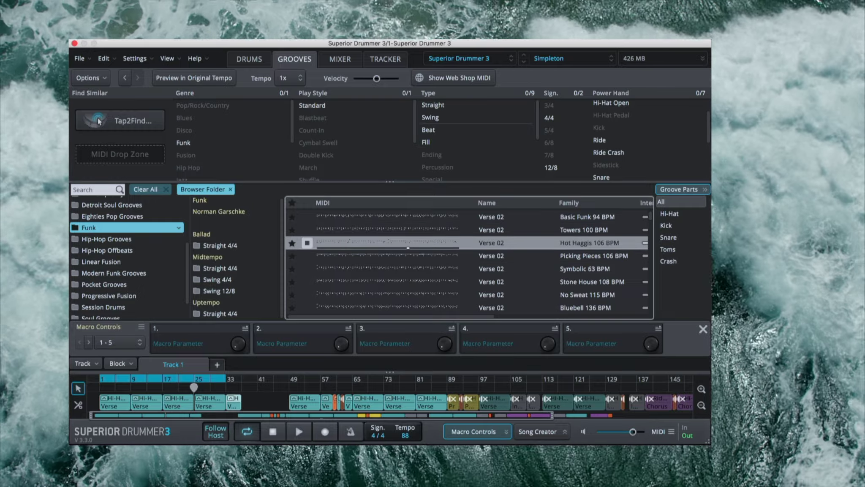
key("Down")
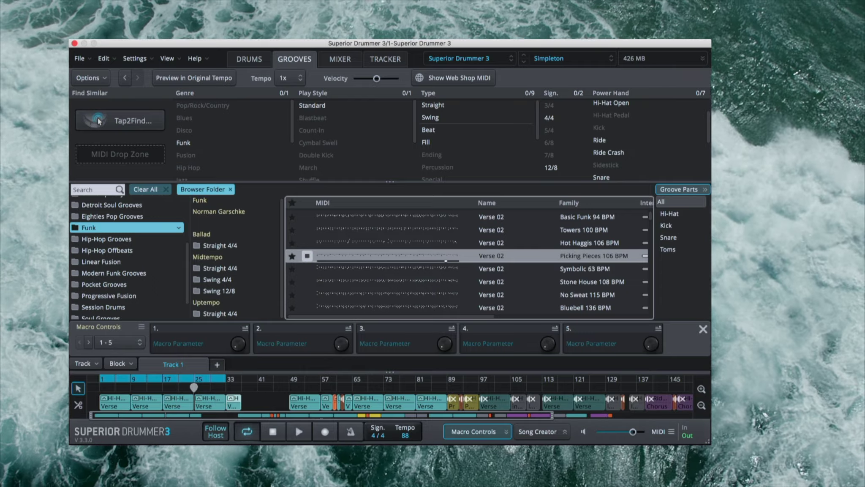
key("Down")
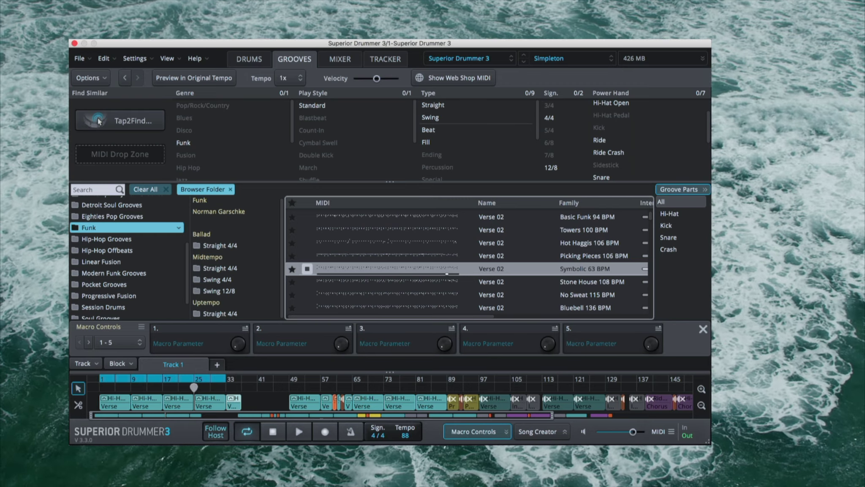
key("Down")
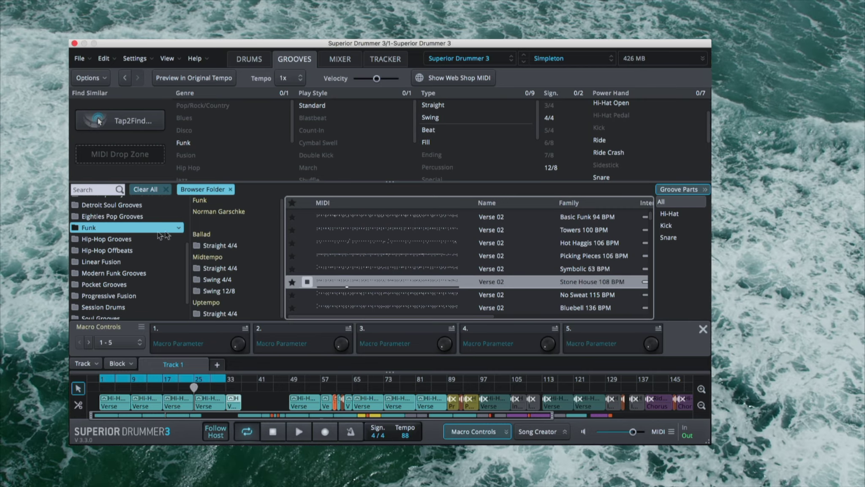
left_click_drag(334, 282, 261, 398)
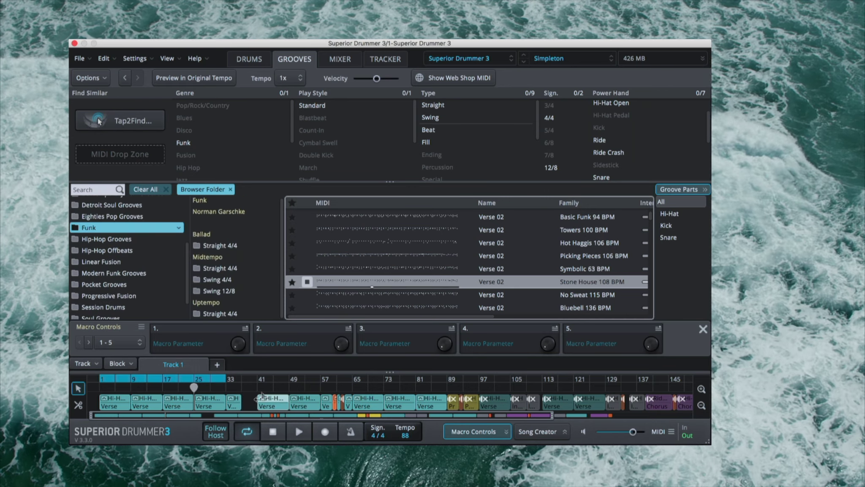
Step: Audition Verse 02 from No Sweat 115 BPM and Bluebell 136 BPM, plus Intro 01 and Pre Chorus 01 from Basic Funk 94 BPM
mouse_move(305, 294)
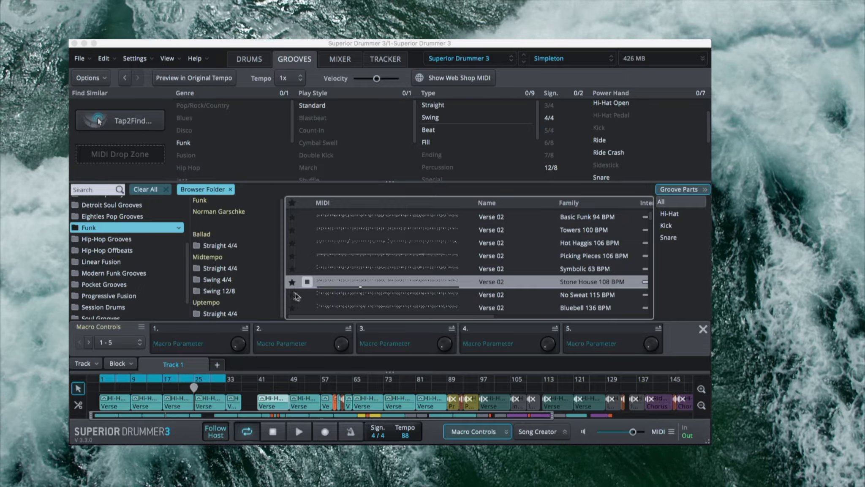
left_click(307, 294)
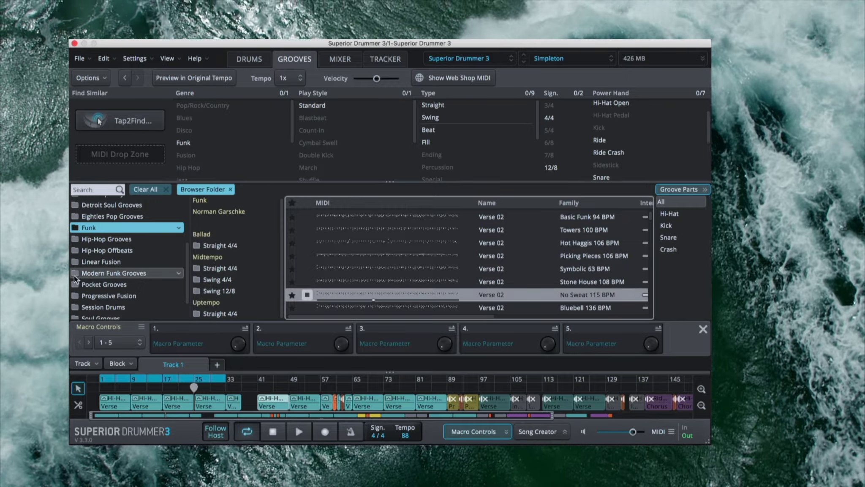
scroll(302, 281, "down", 2)
scroll(301, 282, "down", 4)
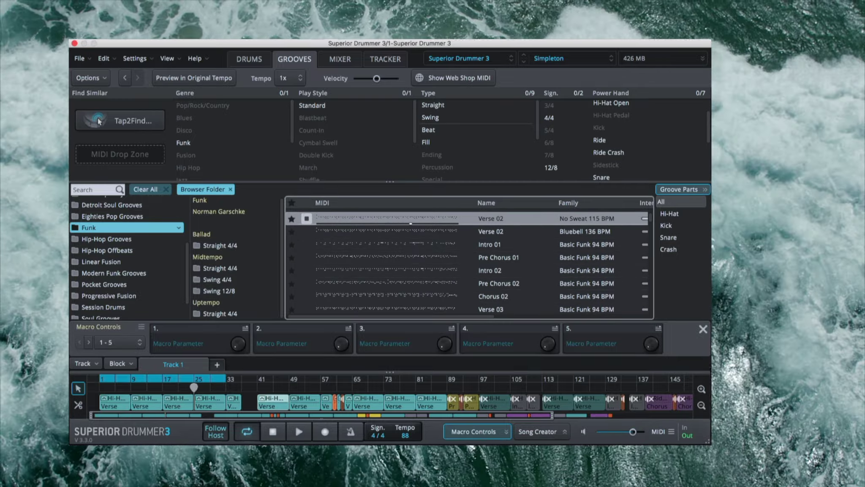
key("Down")
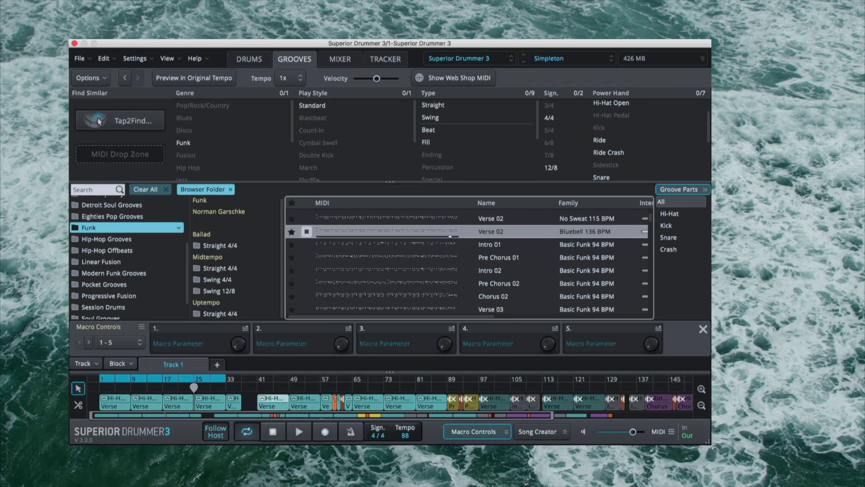
key("Down")
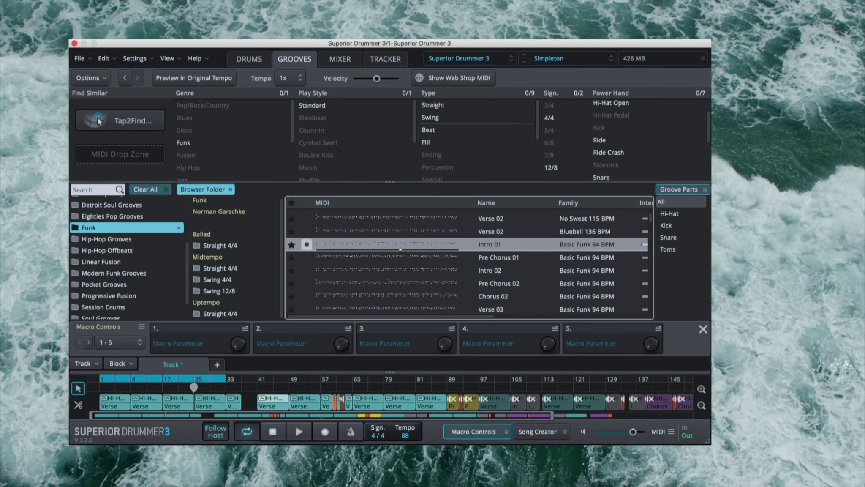
key("Down")
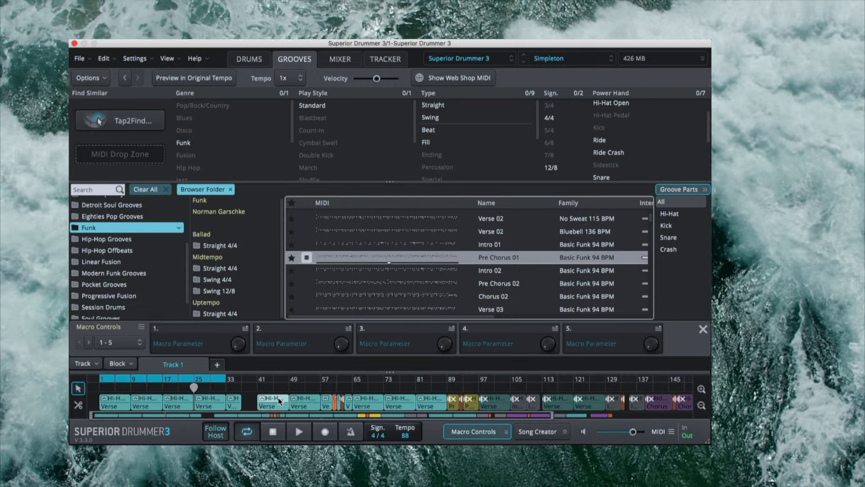
Step: Move all blocks from bar 41 onward together so that they start at bar 89, and unmute the muted ones
scroll(278, 398, "right", 5)
scroll(278, 398, "right", 1)
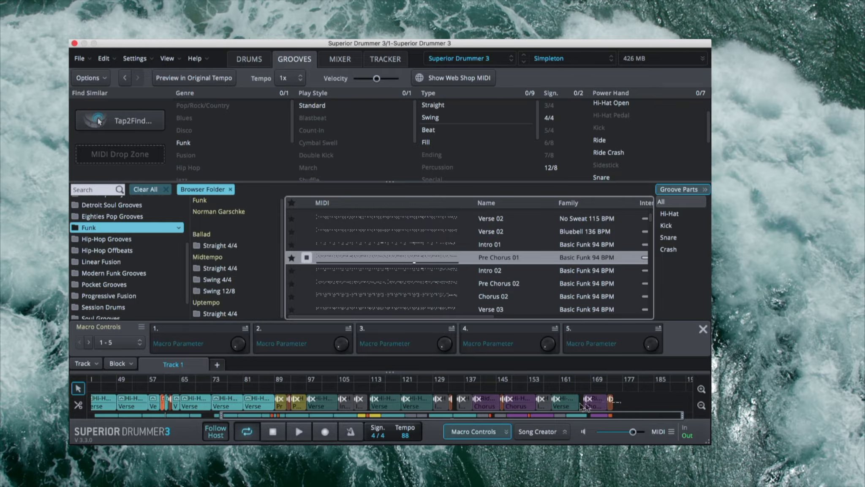
scroll(236, 409, "left", 6)
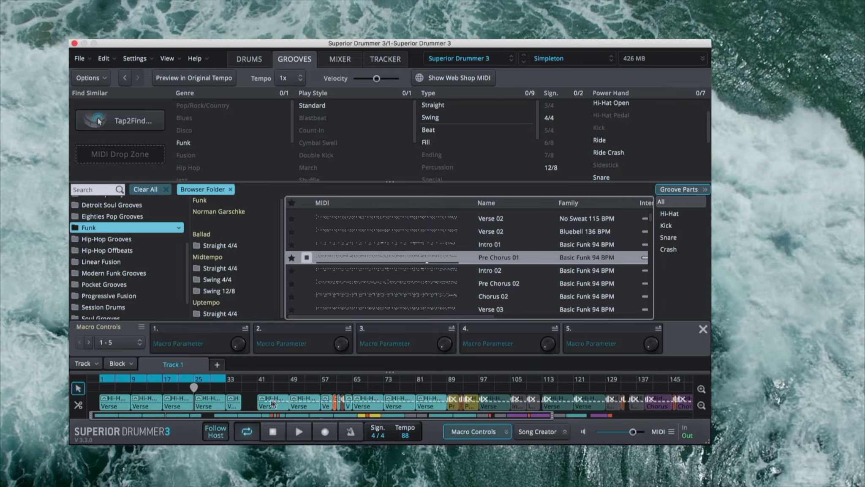
left_click_drag(273, 397, 456, 398)
right_click(470, 396)
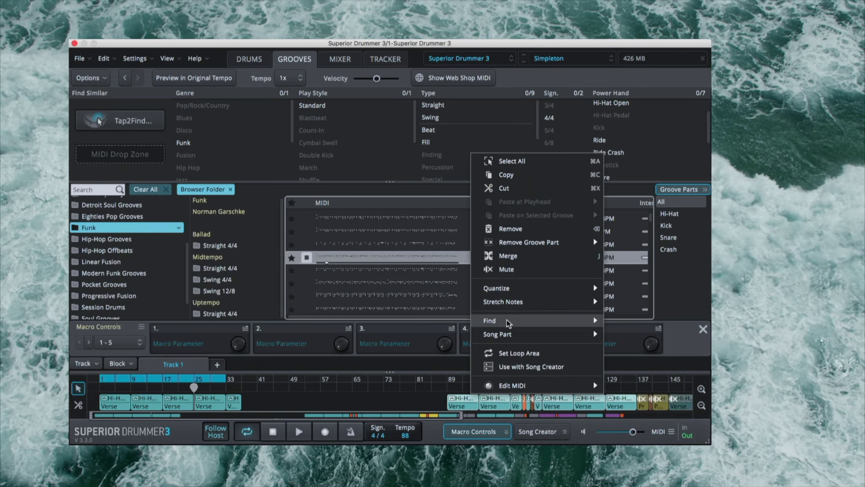
mouse_move(505, 320)
left_click(500, 270)
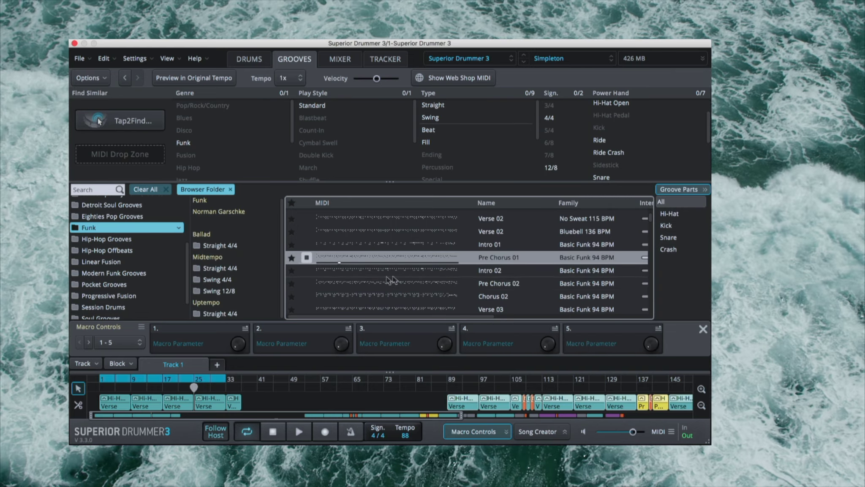
Step: Add Basic Funk 94 BPM Intro 01 at bar 41 and Pre Chorus 01 at bar 49
left_click_drag(345, 246, 250, 407)
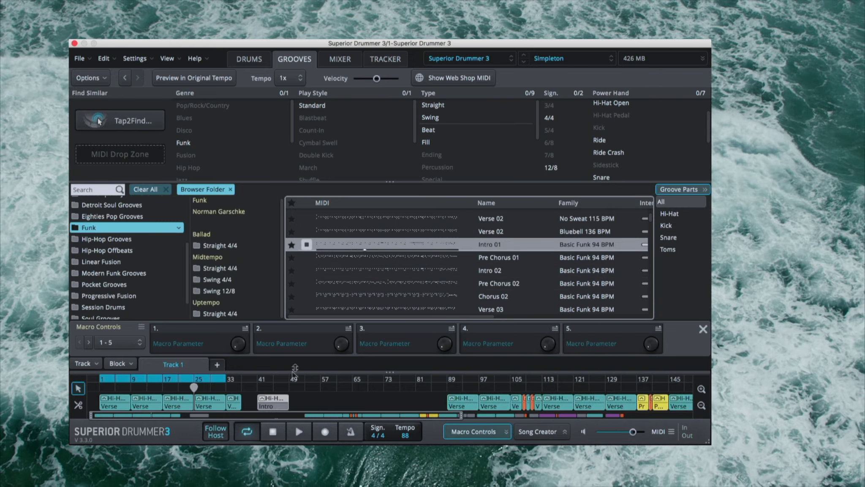
left_click(322, 258)
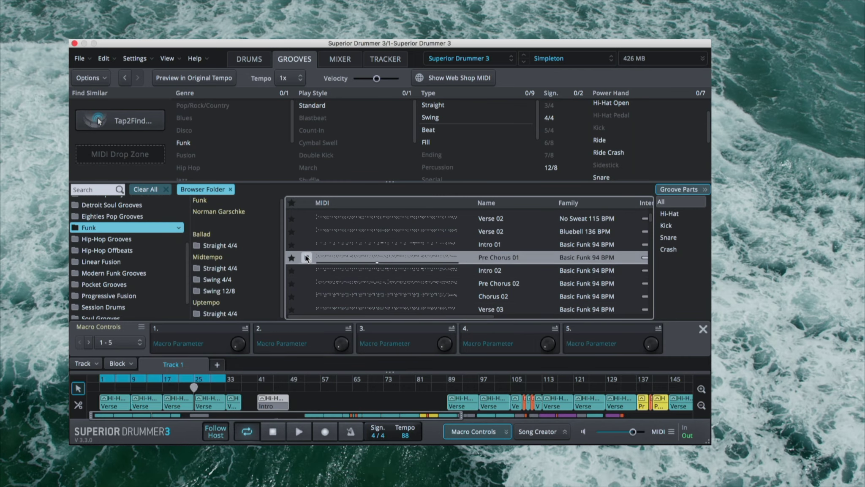
left_click_drag(322, 259, 296, 403)
Step: Audition Intro 02 from Basic Funk 94 BPM
left_click(306, 272)
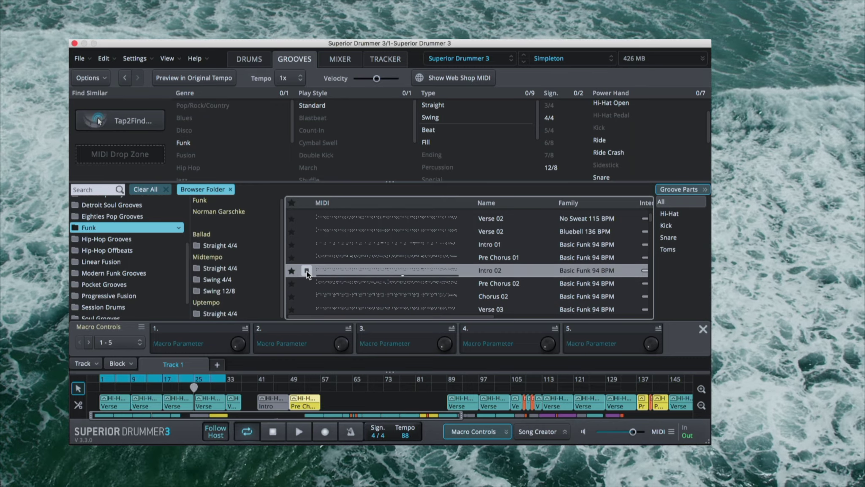